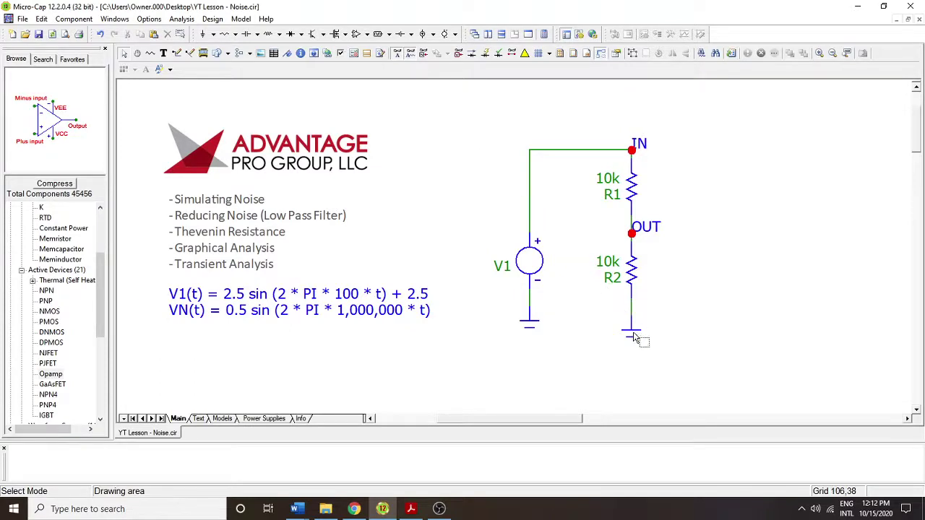
# Attach R2's ground to its lead, then check V1's sine: 2.5 V offset, 2.5 V amplitude, 100 Hz
pyautogui.moveTo(633, 331); pyautogui.dragTo(623, 315)
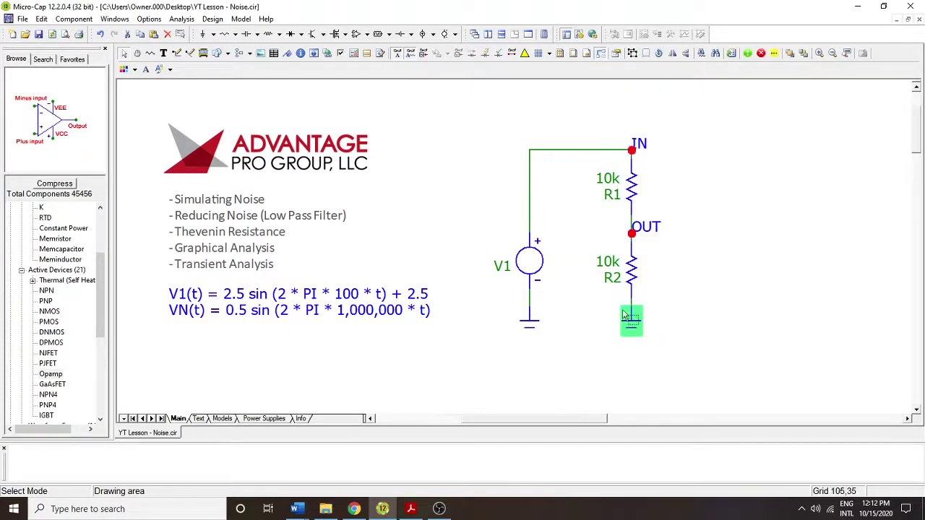
pyautogui.click(531, 266)
pyautogui.doubleClick(531, 266)
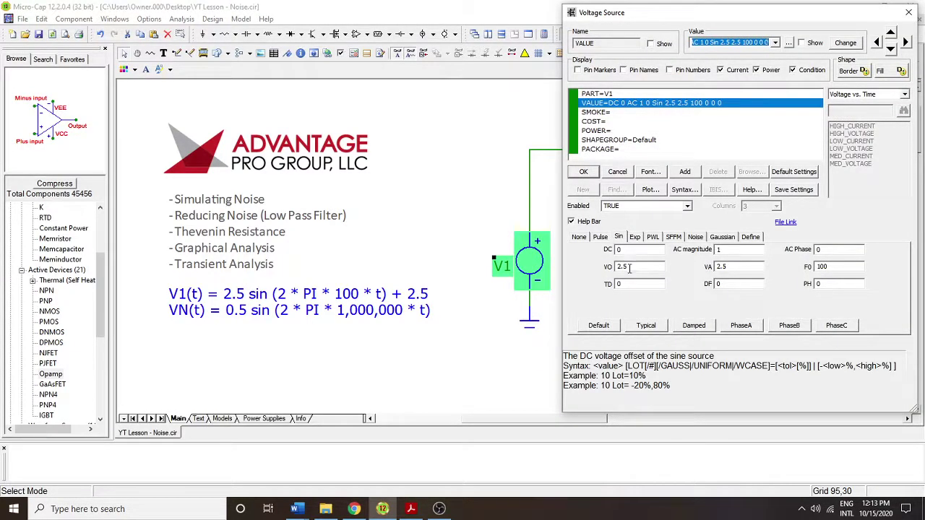
pyautogui.click(727, 266)
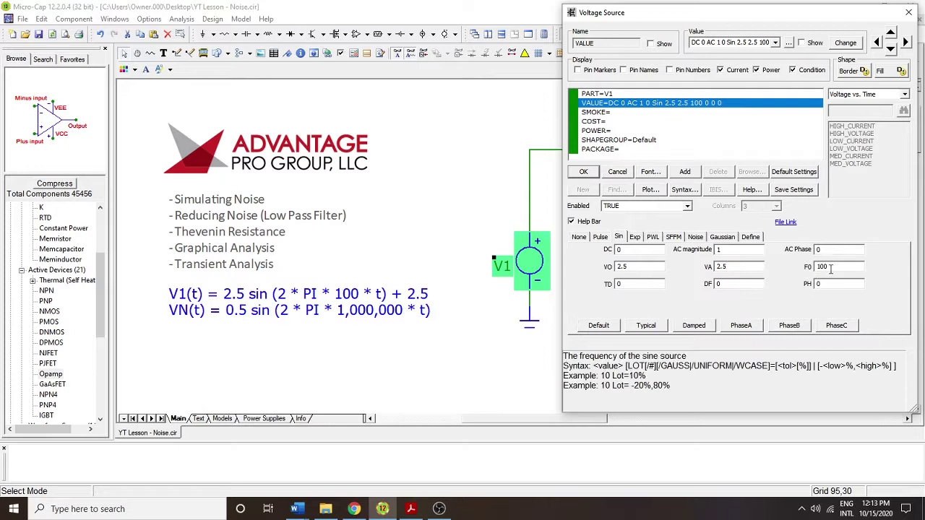
pyautogui.click(584, 173)
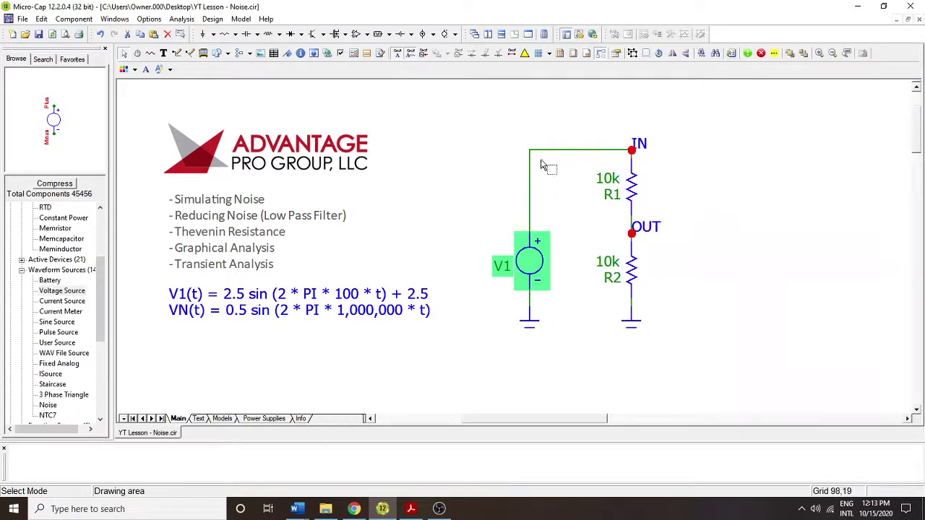
pyautogui.click(181, 19)
pyautogui.click(206, 31)
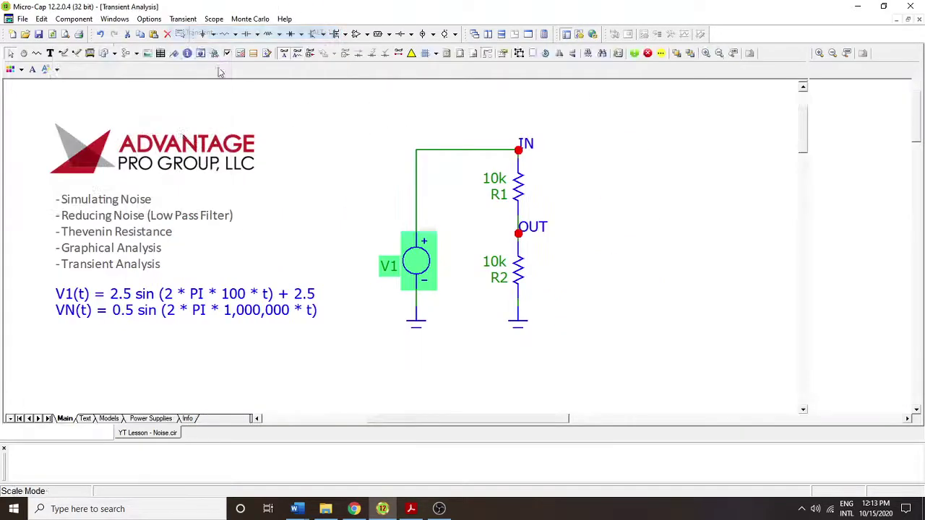
pyautogui.click(204, 75)
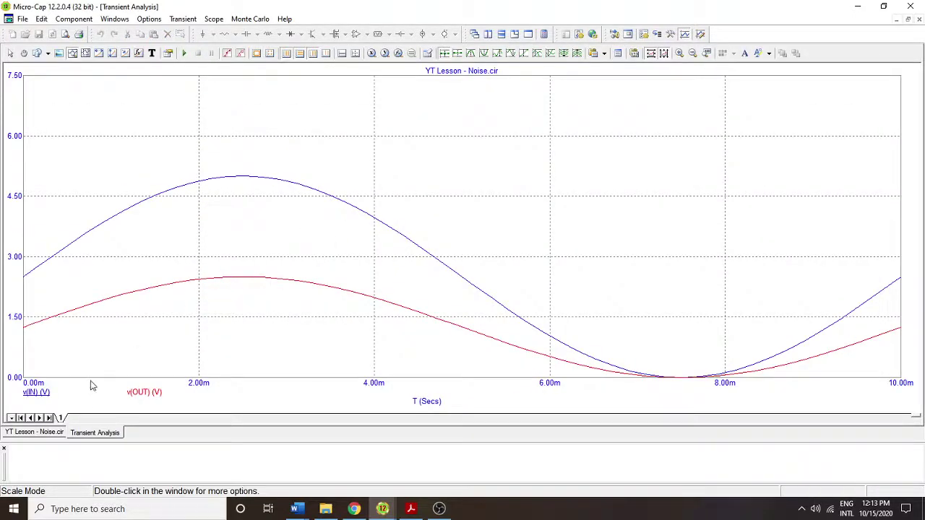
pyautogui.moveTo(678, 382)
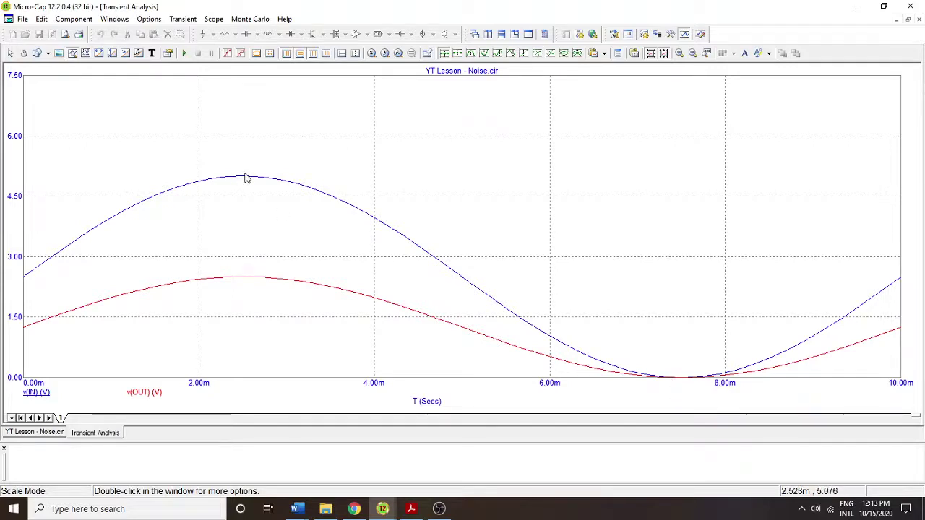
pyautogui.moveTo(242, 177)
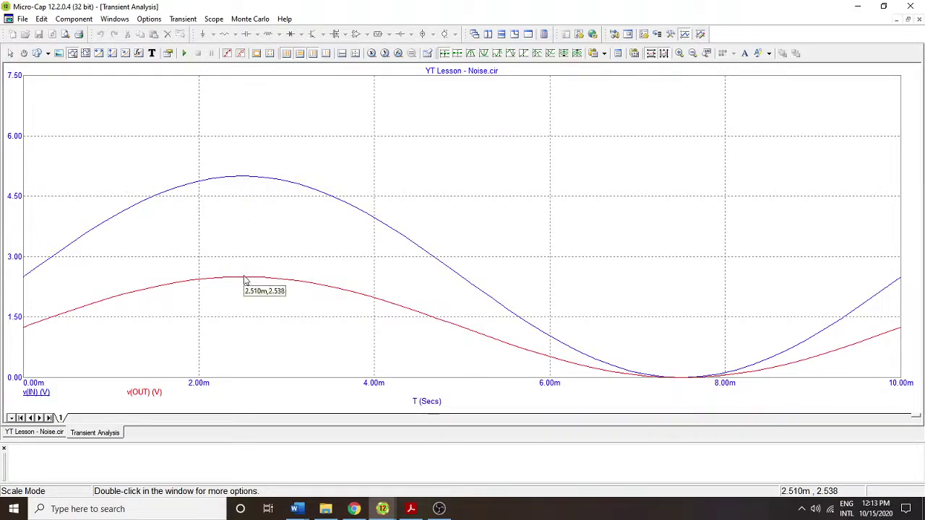
pyautogui.click(919, 18)
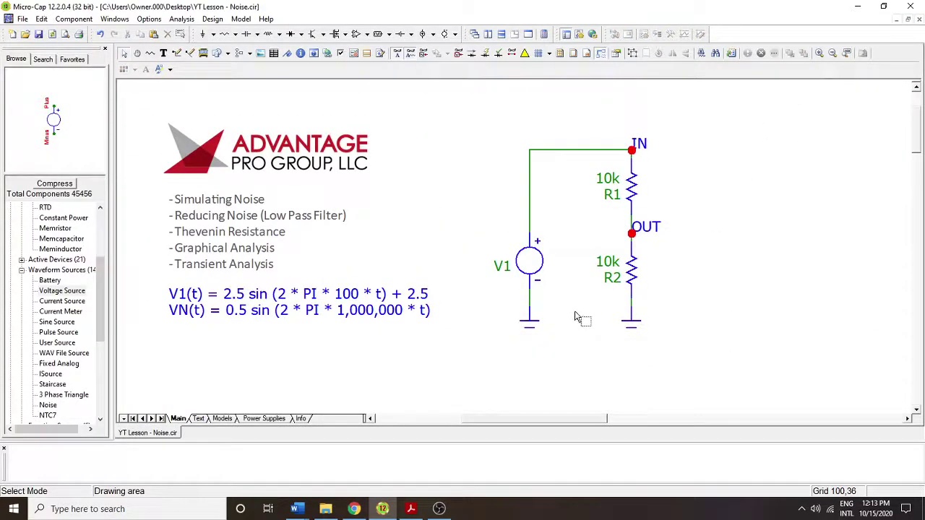
# Copy voltage source V1 beside R2 and rename the copy VN
pyautogui.click(537, 285)
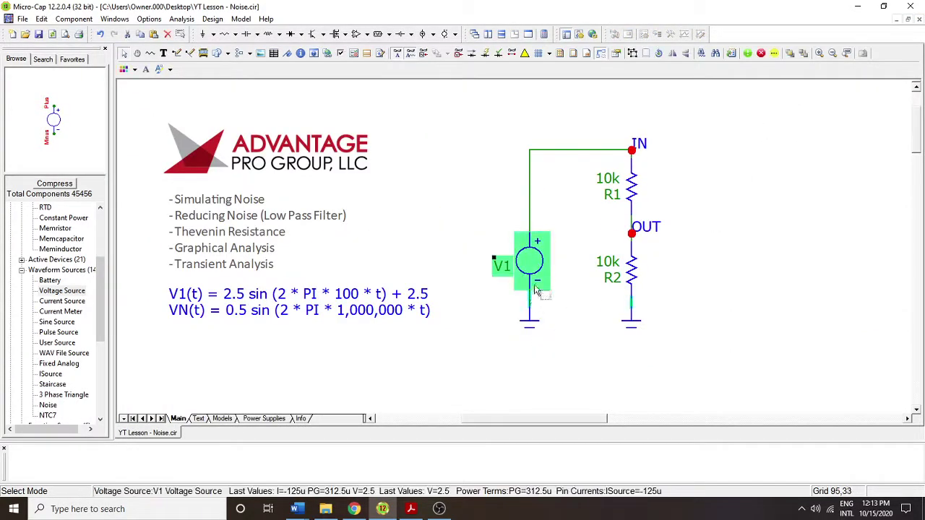
pyautogui.moveTo(537, 284); pyautogui.dragTo(744, 304)
pyautogui.doubleClick(744, 303)
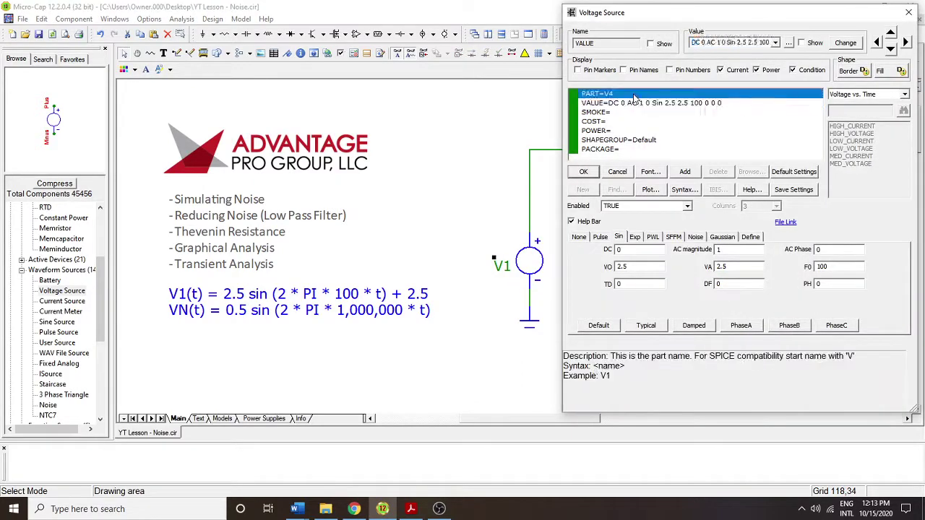
pyautogui.click(714, 42)
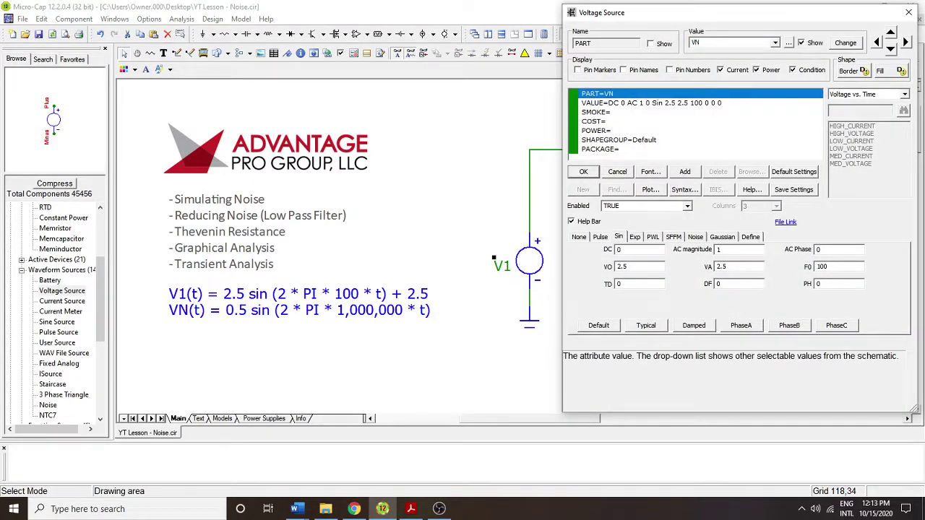
pyautogui.write('N')
pyautogui.press('Return')
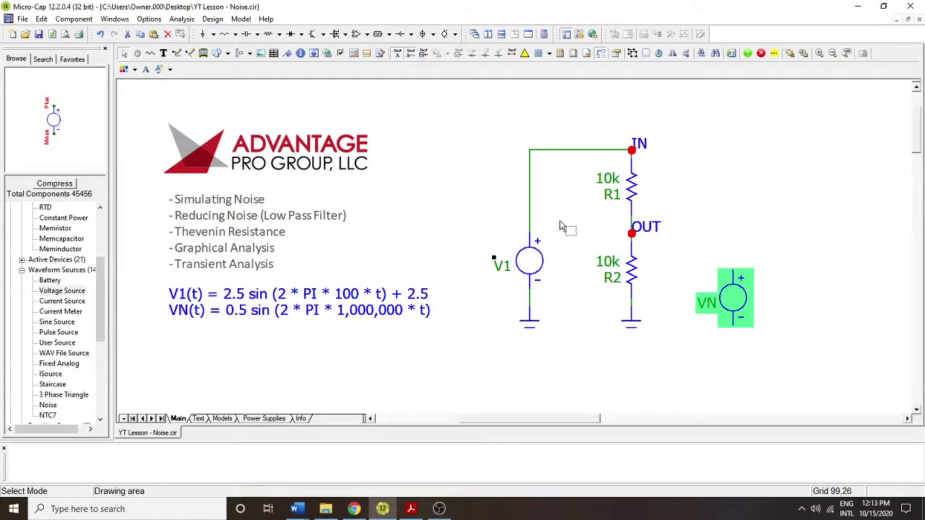
# Replace the V1–IN wire with VN stacked above V1, VN's minus wired to V1's plus
pyautogui.click(530, 201)
pyautogui.press('Delete')
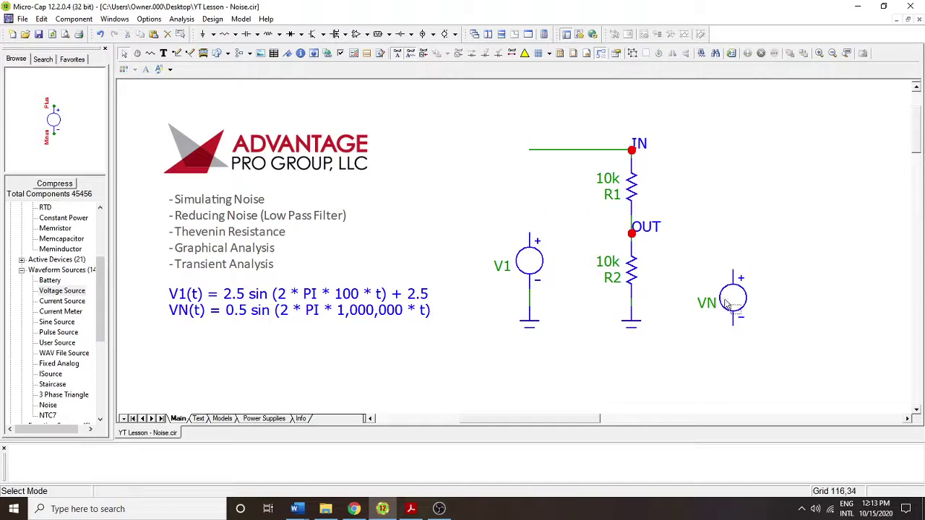
pyautogui.moveTo(732, 314); pyautogui.dragTo(522, 187)
pyautogui.moveTo(582, 160); pyautogui.dragTo(578, 150)
pyautogui.click(688, 175)
pyautogui.click(189, 52)
pyautogui.moveTo(530, 237); pyautogui.dragTo(530, 214)
pyautogui.hotkey('ctrl', 'e')
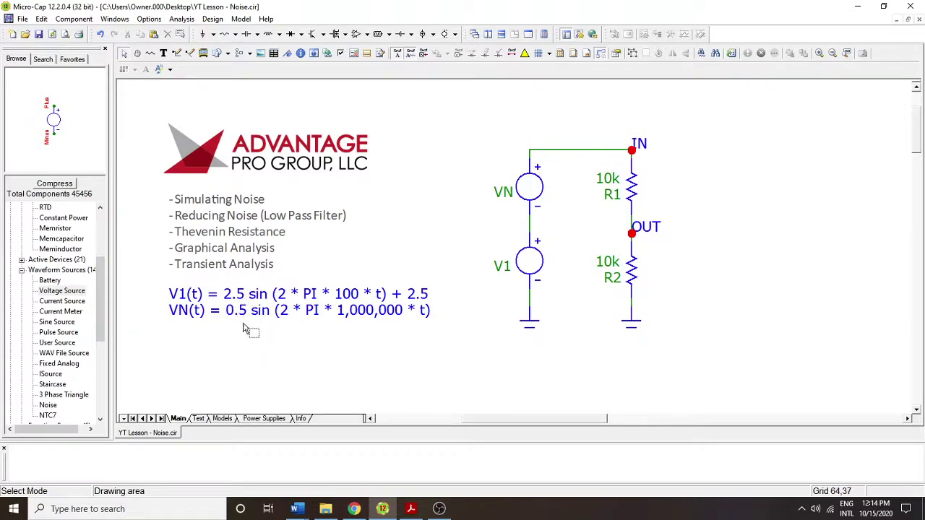
# Give VN's sine a 0 V offset, 0.5 V amplitude and 1meg frequency
pyautogui.doubleClick(531, 188)
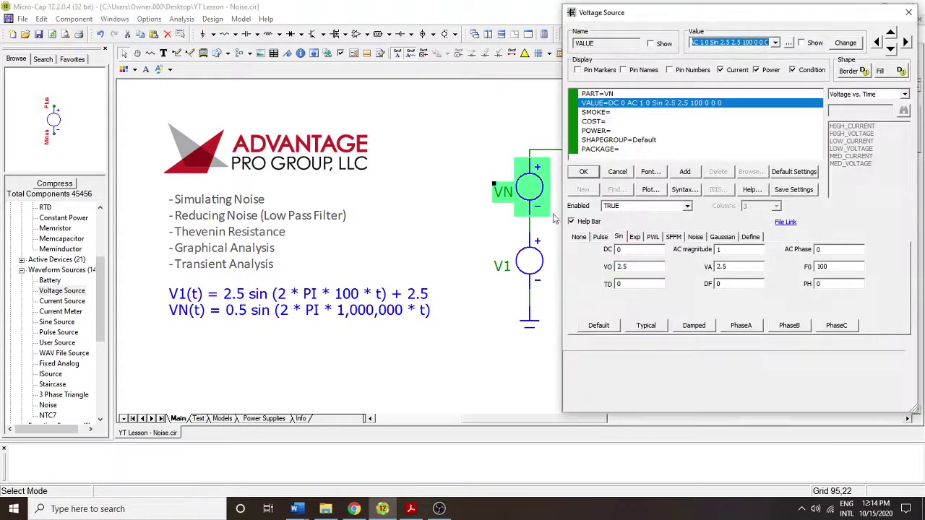
pyautogui.click(617, 265)
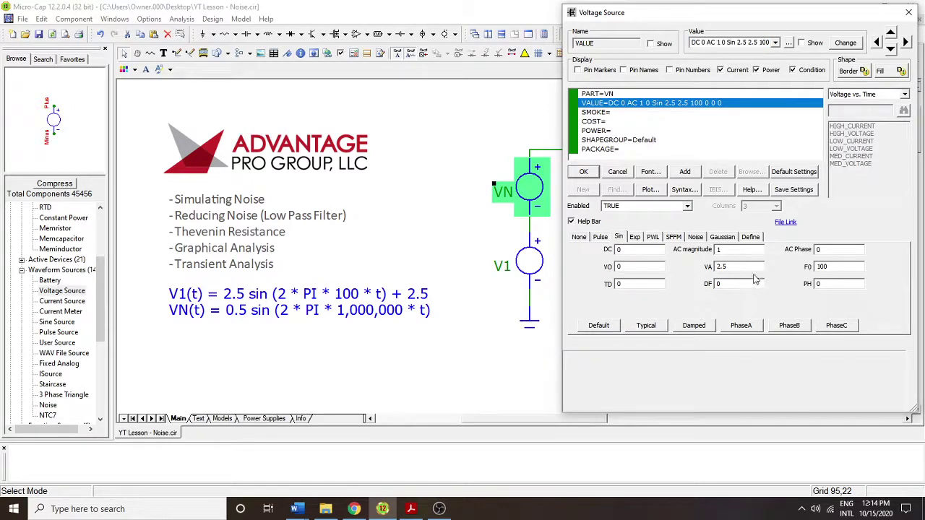
pyautogui.click(715, 266)
pyautogui.press('Tab')
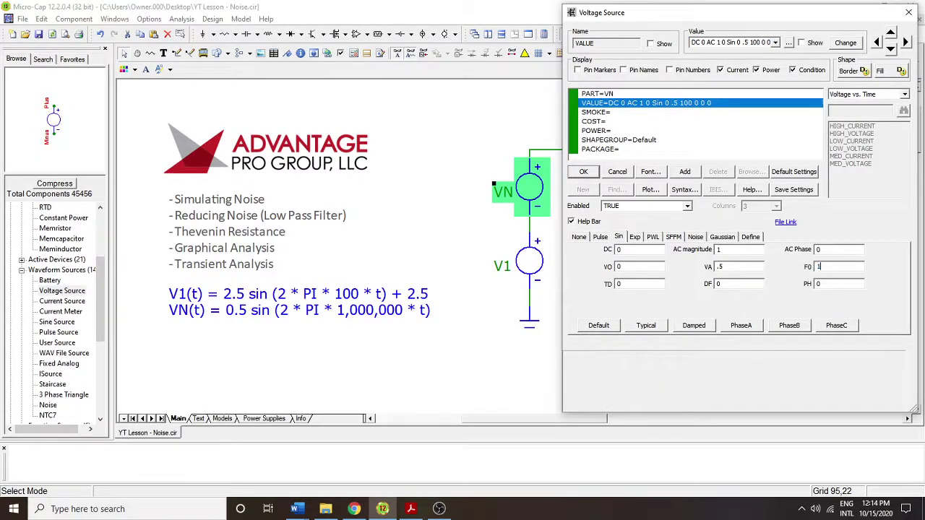
pyautogui.write('1meg')
pyautogui.press('Return')
pyautogui.click(741, 262)
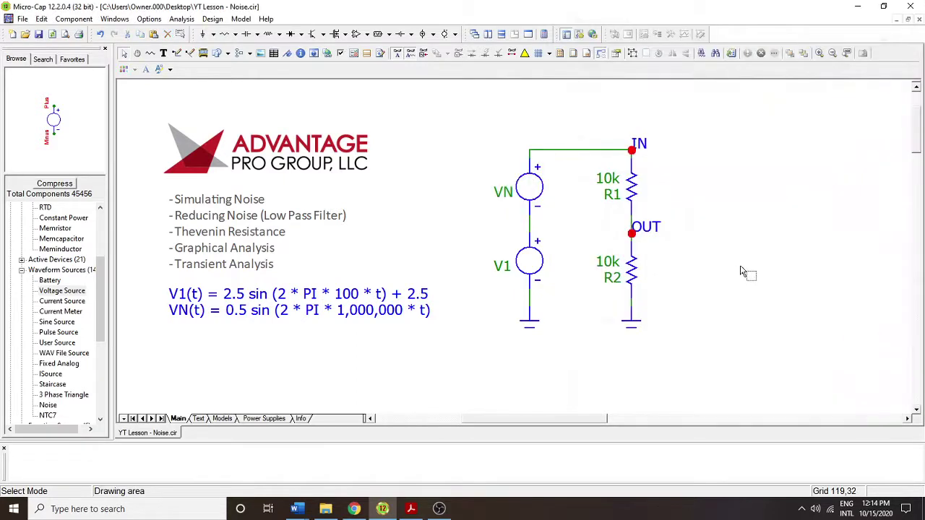
pyautogui.click(535, 199)
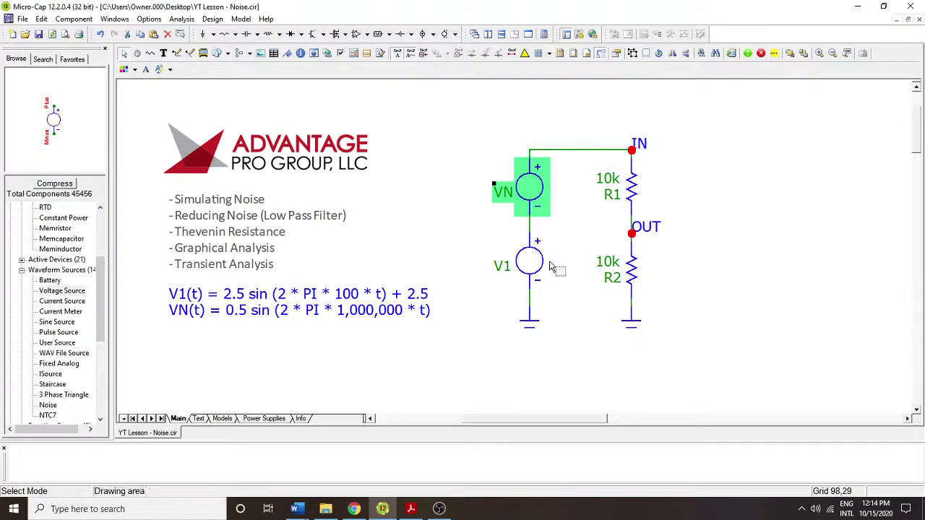
# Run the transient analysis and zoom into the noisy peak around 2.47m–2.54m
pyautogui.click(182, 19)
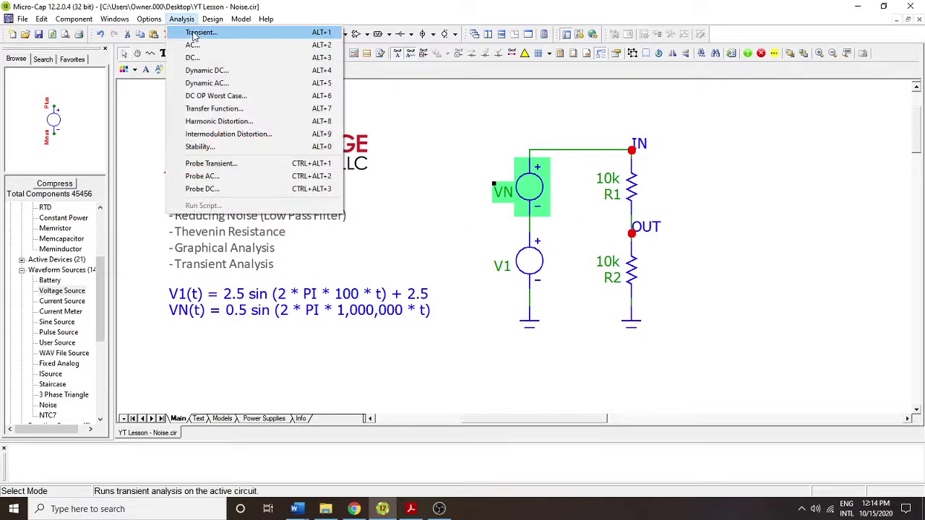
pyautogui.click(194, 33)
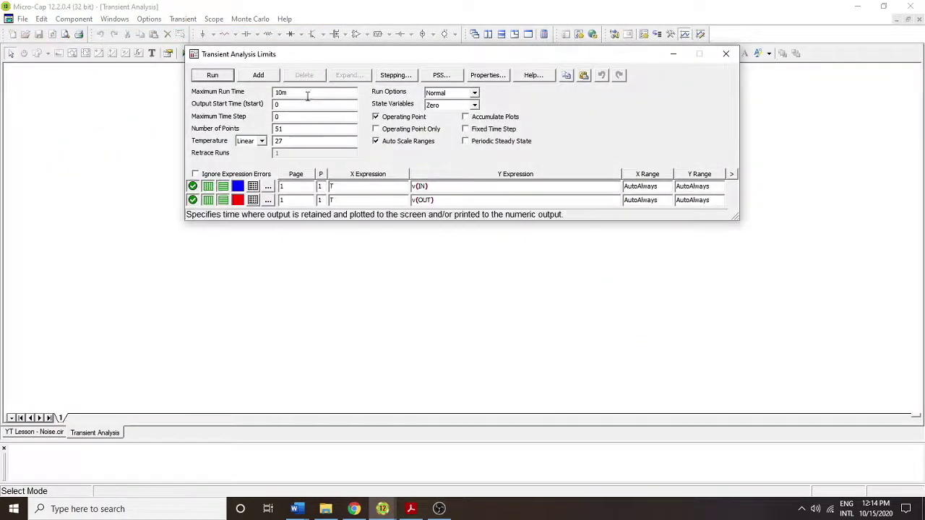
pyautogui.click(213, 75)
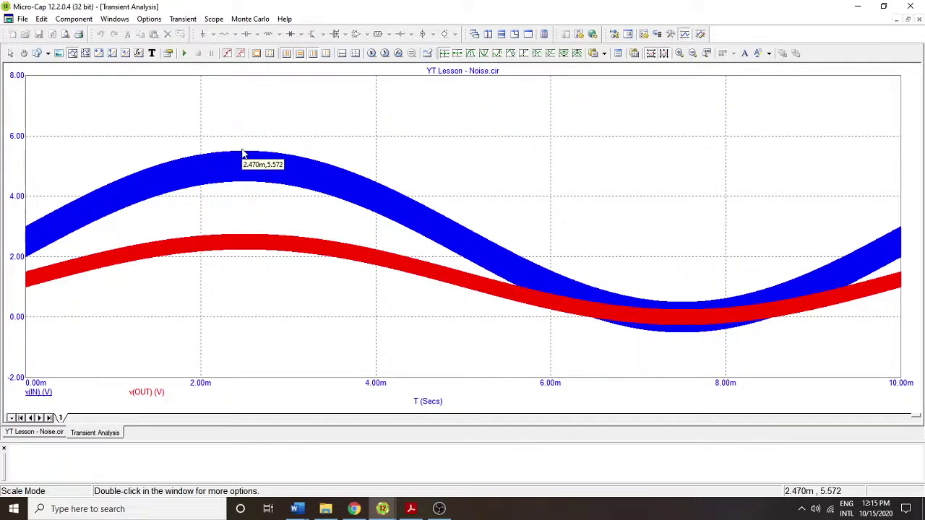
pyautogui.moveTo(289, 296); pyautogui.dragTo(222, 106)
pyautogui.moveTo(353, 340); pyautogui.dragTo(274, 113)
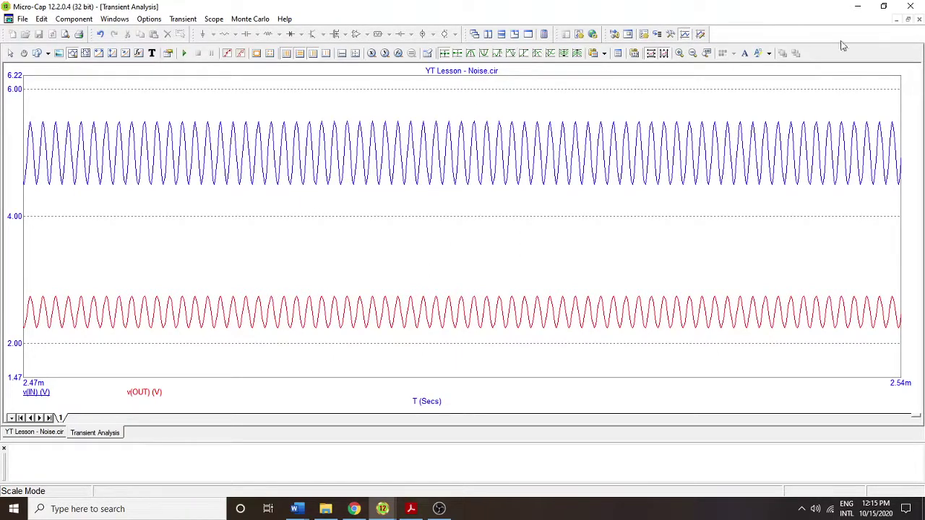
# Back on the schematic, place a 1n capacitor C1 to the right of R2
pyautogui.click(920, 21)
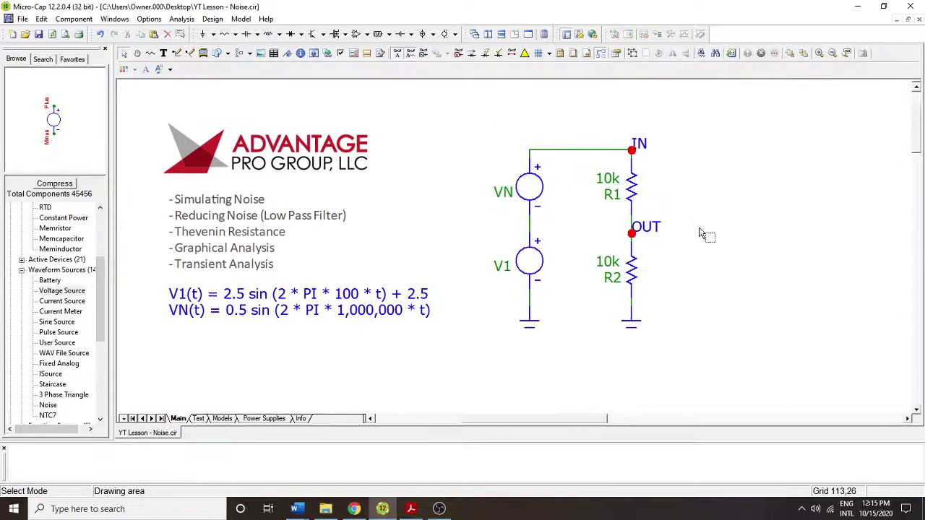
pyautogui.click(246, 34)
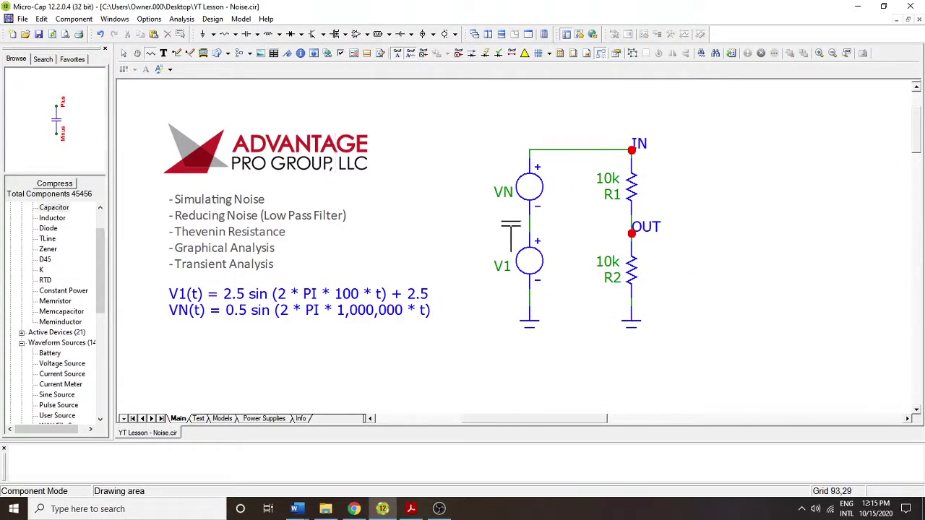
pyautogui.click(695, 296)
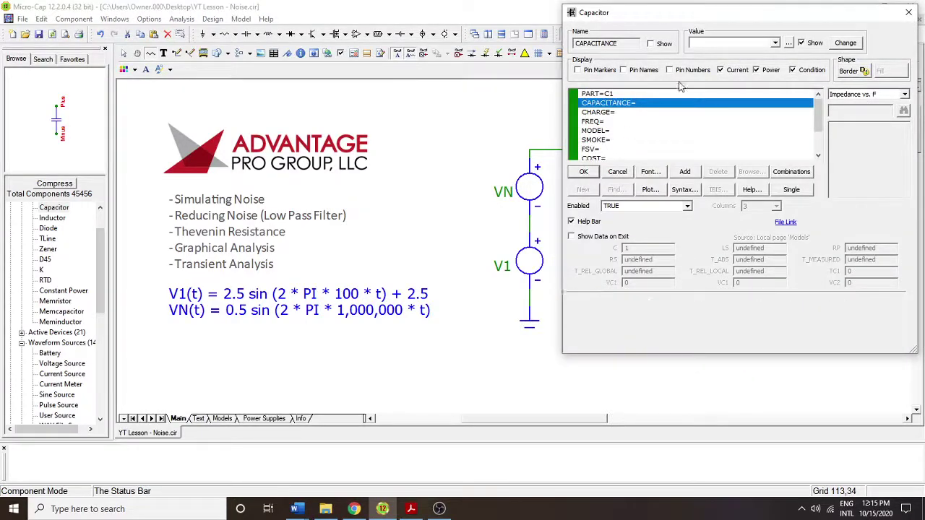
pyautogui.write('1n')
pyautogui.press('Return')
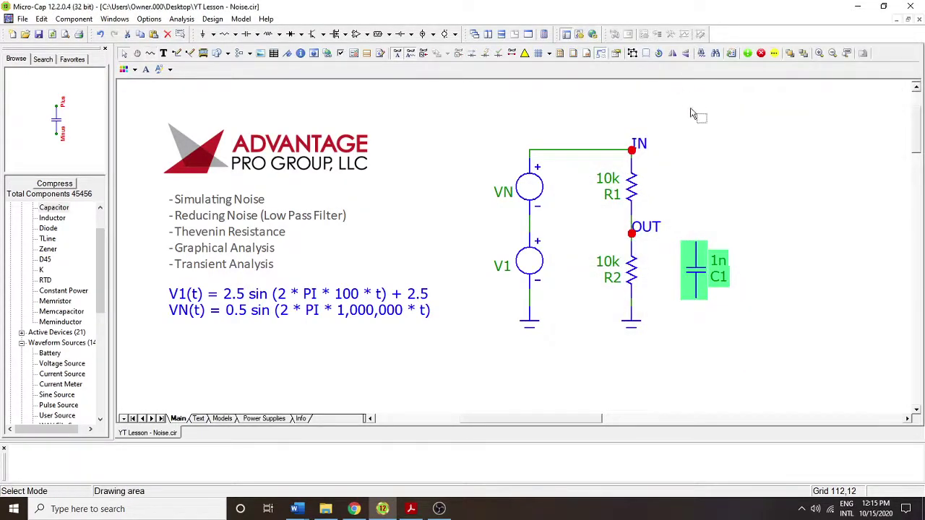
# Ground C1's bottom, wire OUT to its top and move the OUT label onto C1
pyautogui.click(631, 331)
pyautogui.click(697, 329)
pyautogui.click(804, 350)
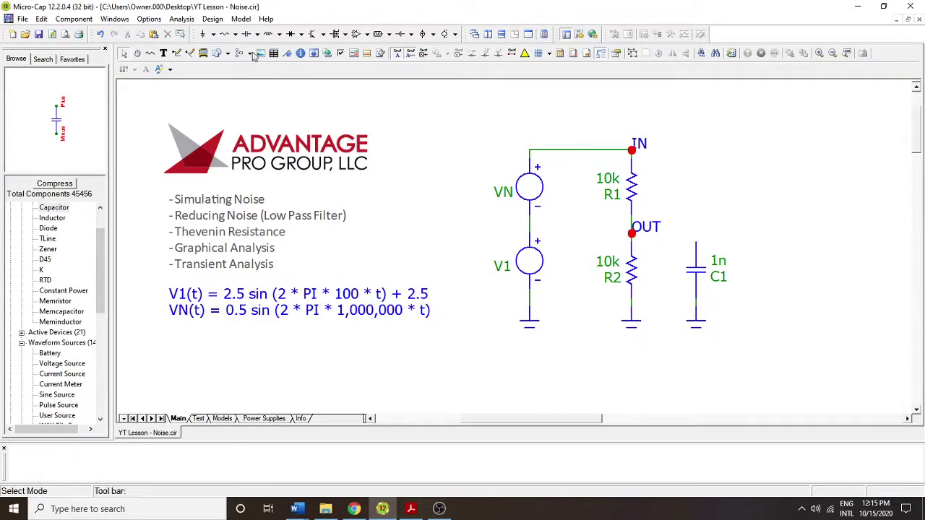
pyautogui.click(176, 52)
pyautogui.moveTo(632, 232); pyautogui.dragTo(699, 248)
pyautogui.hotkey('ctrl', 'e')
pyautogui.moveTo(645, 227); pyautogui.dragTo(717, 225)
pyautogui.click(798, 236)
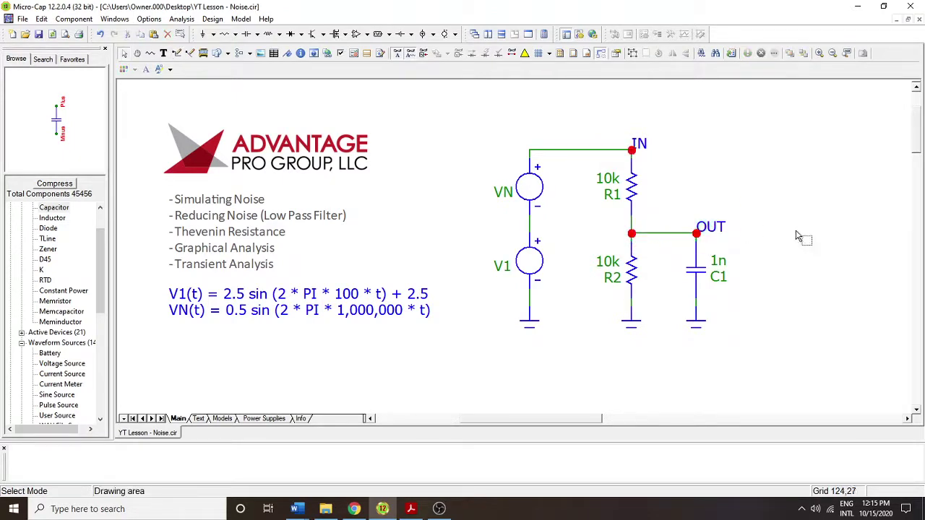
# Rerun the transient analysis to plot v(IN) and the filtered v(OUT)
pyautogui.click(181, 19)
pyautogui.click(194, 30)
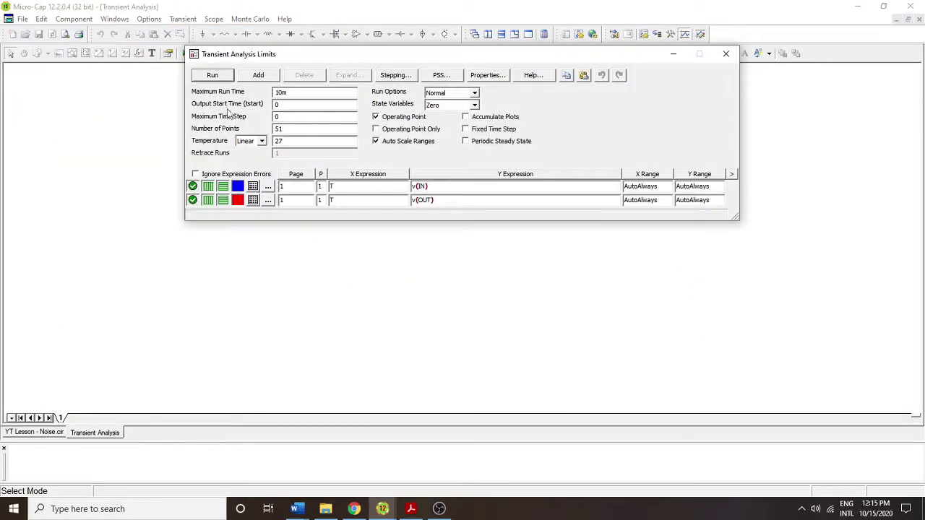
pyautogui.click(214, 75)
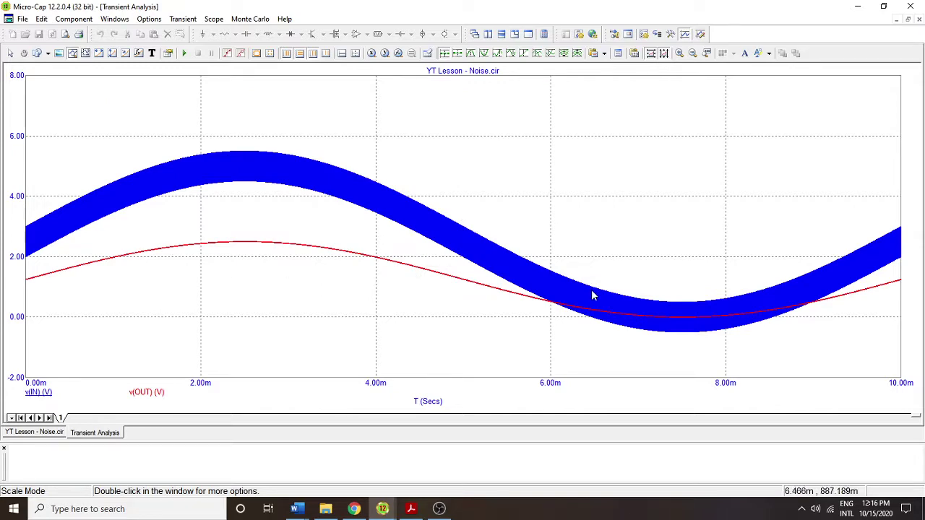
# Back on the schematic, check C1, R2 and R1, then copy a ground onto the IN wire
pyautogui.click(919, 20)
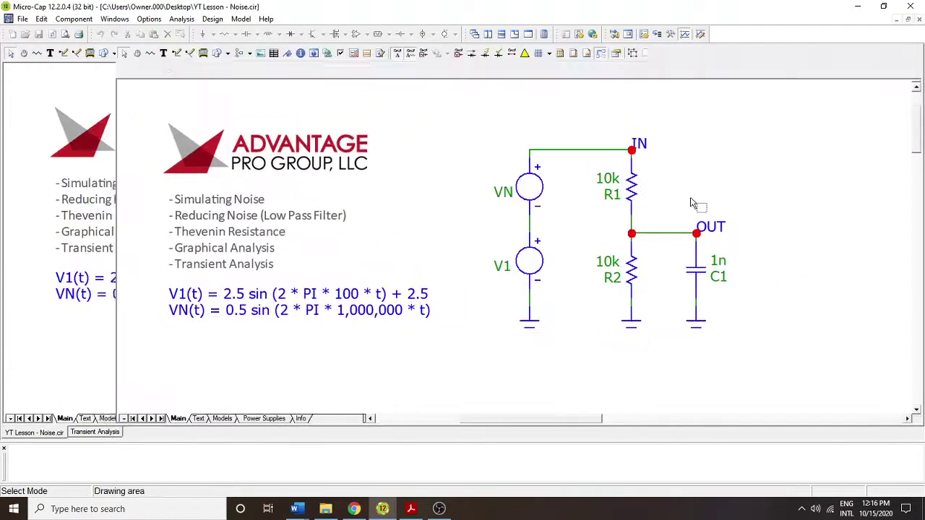
pyautogui.click(698, 276)
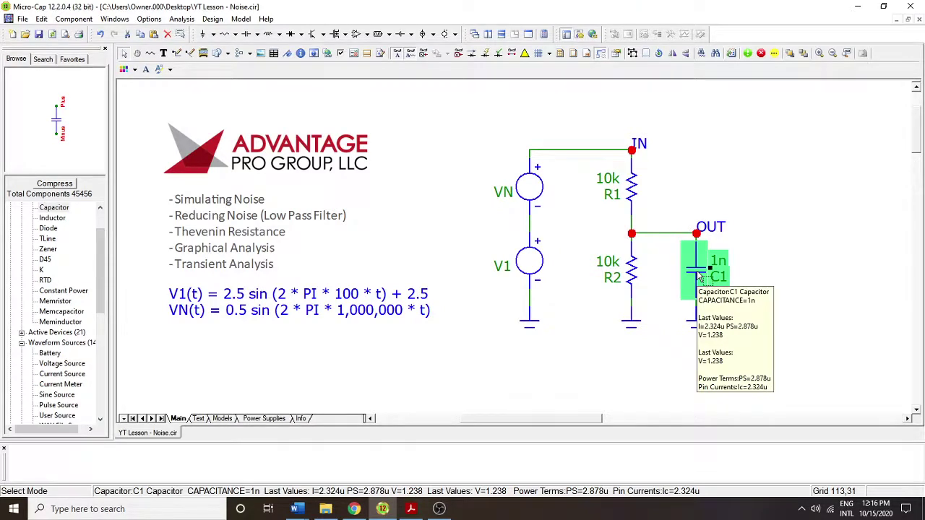
pyautogui.click(632, 269)
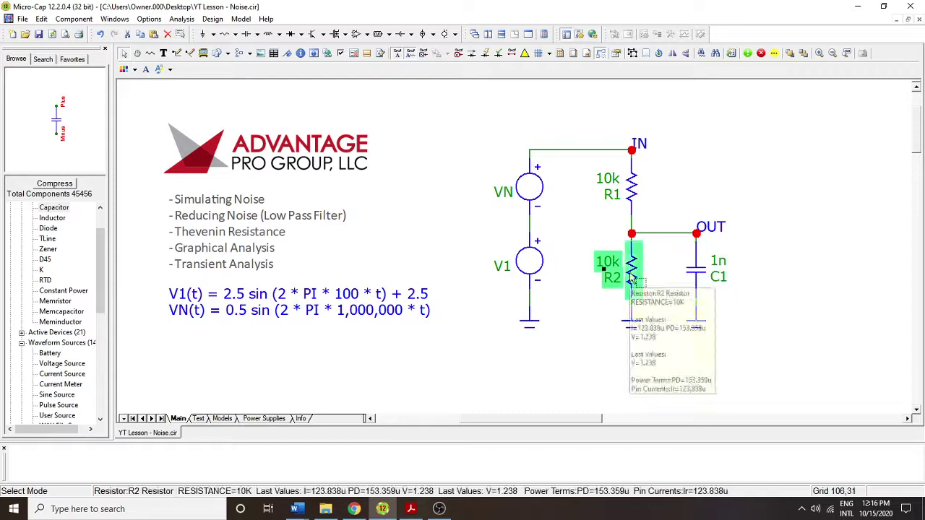
pyautogui.click(636, 191)
pyautogui.click(693, 268)
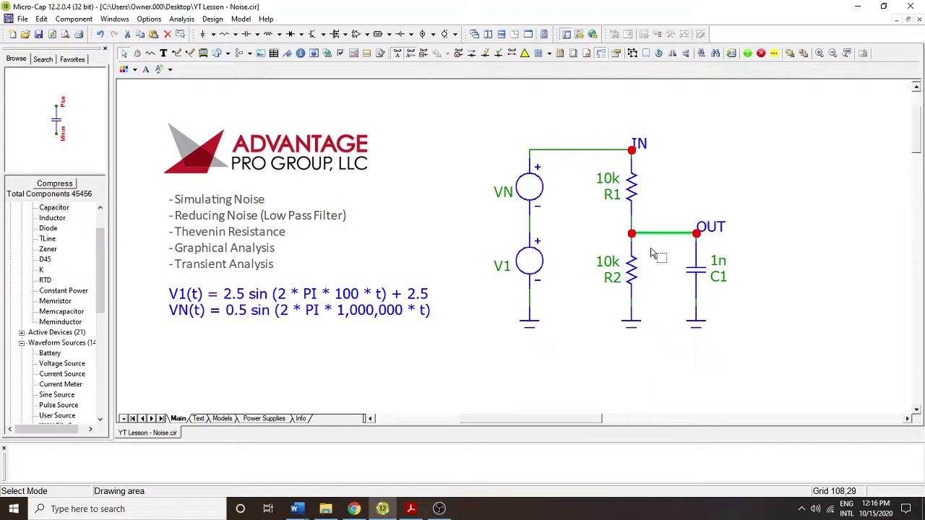
pyautogui.moveTo(671, 238)
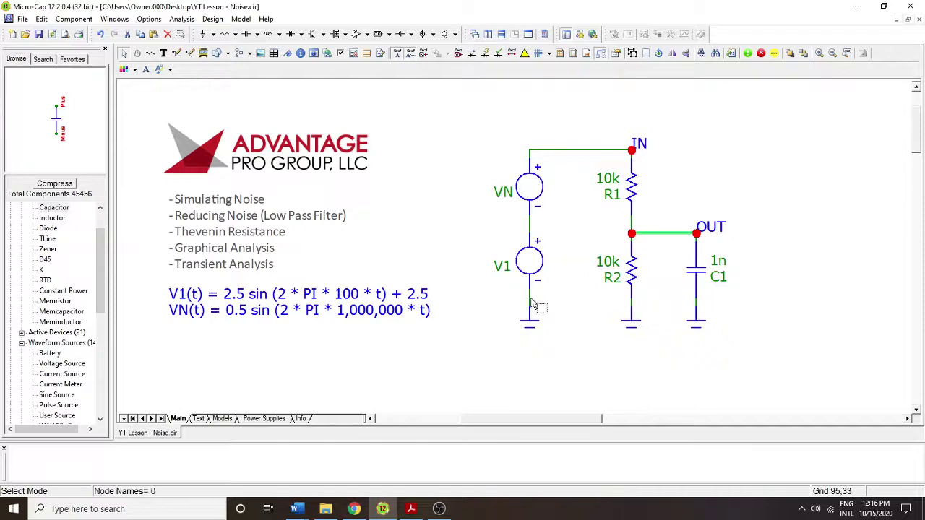
pyautogui.moveTo(527, 331); pyautogui.dragTo(562, 171)
# Drop the ground copy, delete C1 and undo that, then disable C1
pyautogui.click(696, 271)
pyautogui.press('Delete')
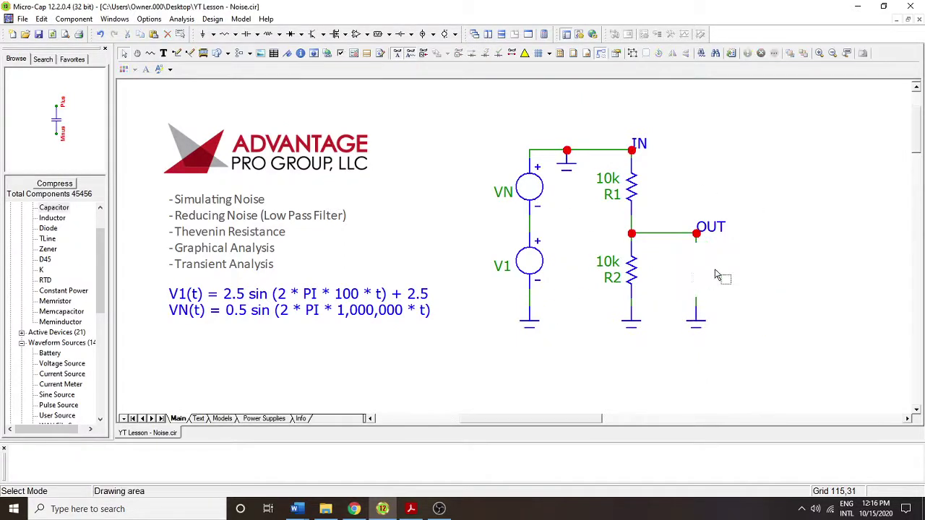
pyautogui.hotkey('ctrl', 'z')
pyautogui.click(712, 269)
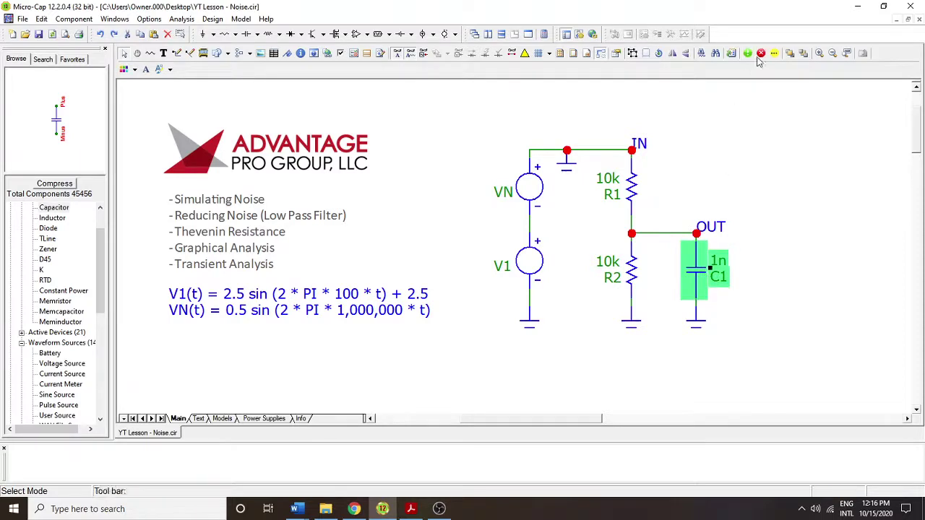
pyautogui.click(760, 54)
pyautogui.click(818, 245)
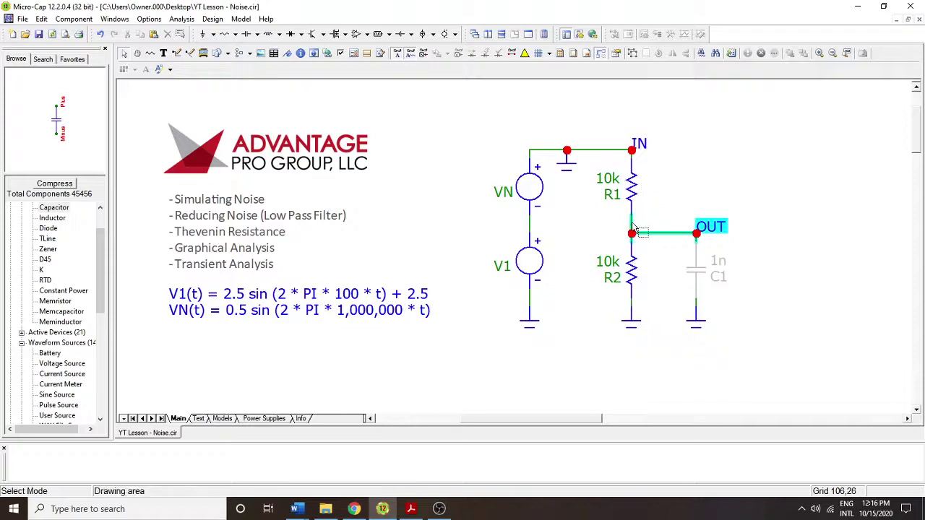
# Delete the top-wire ground, disable R2 and re-enable C1
pyautogui.click(570, 171)
pyautogui.press('Delete')
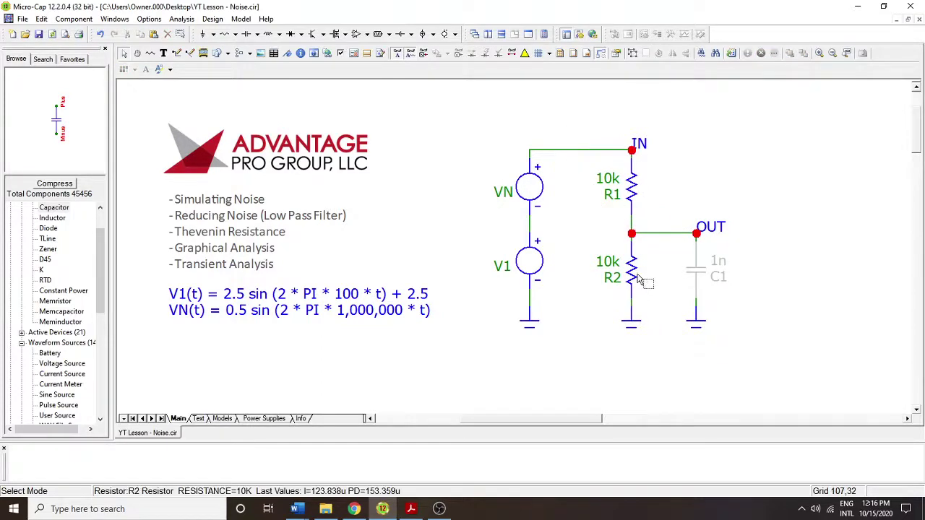
pyautogui.click(633, 273)
pyautogui.rightClick(634, 272)
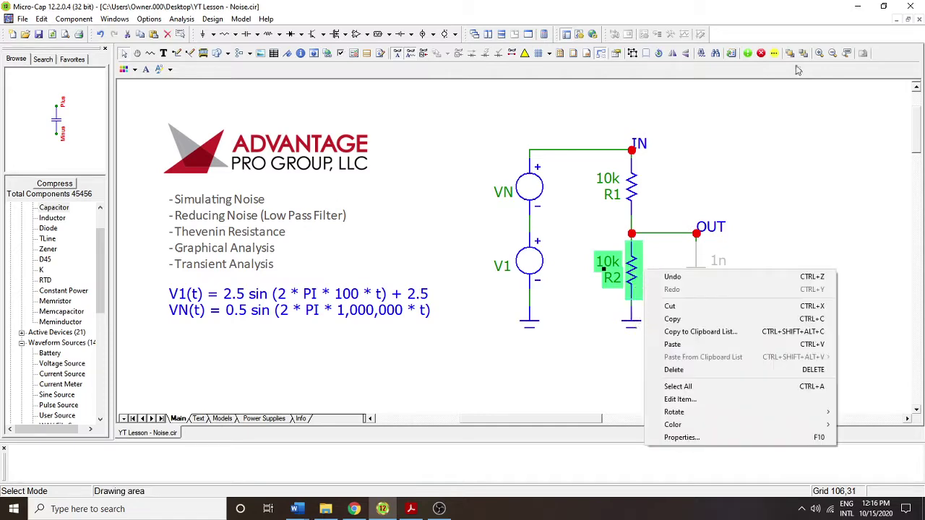
pyautogui.click(761, 54)
pyautogui.rightClick(710, 269)
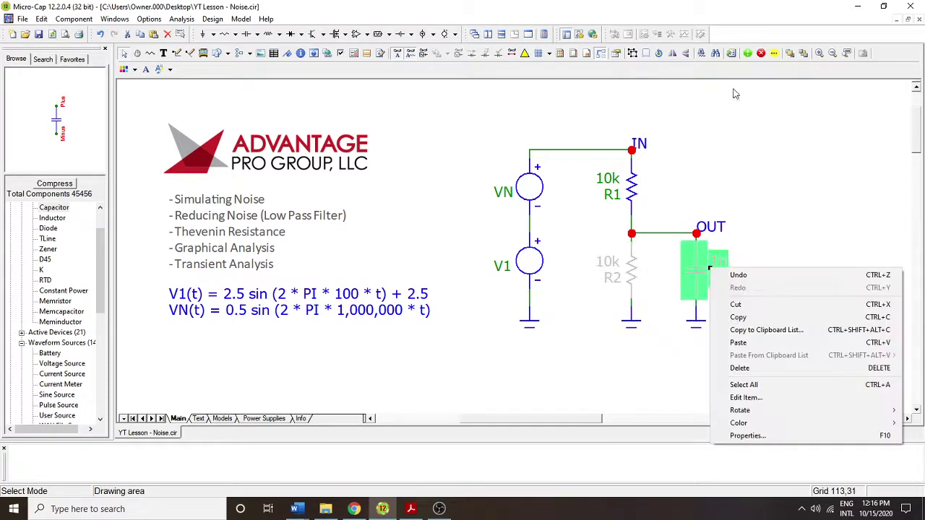
pyautogui.click(748, 56)
# Change R1's resistance to 5k
pyautogui.doubleClick(636, 191)
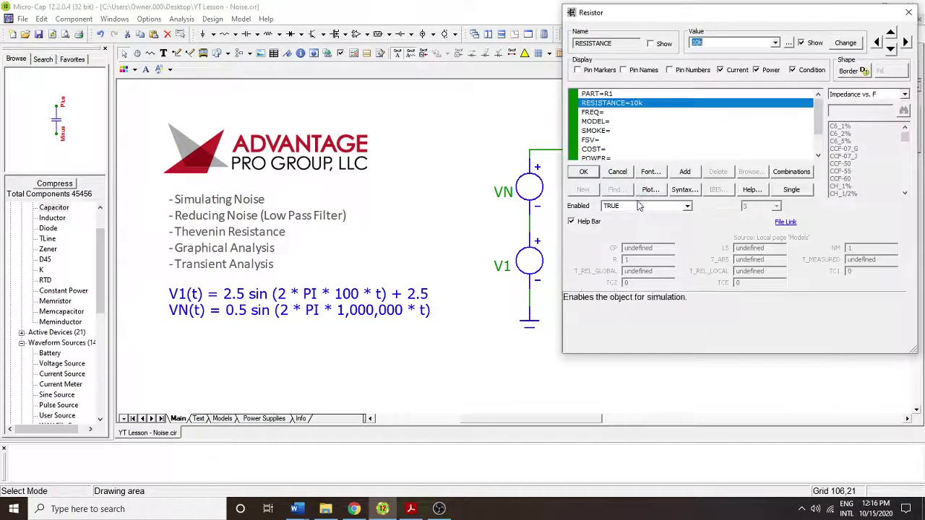
pyautogui.write('5k')
pyautogui.press('Return')
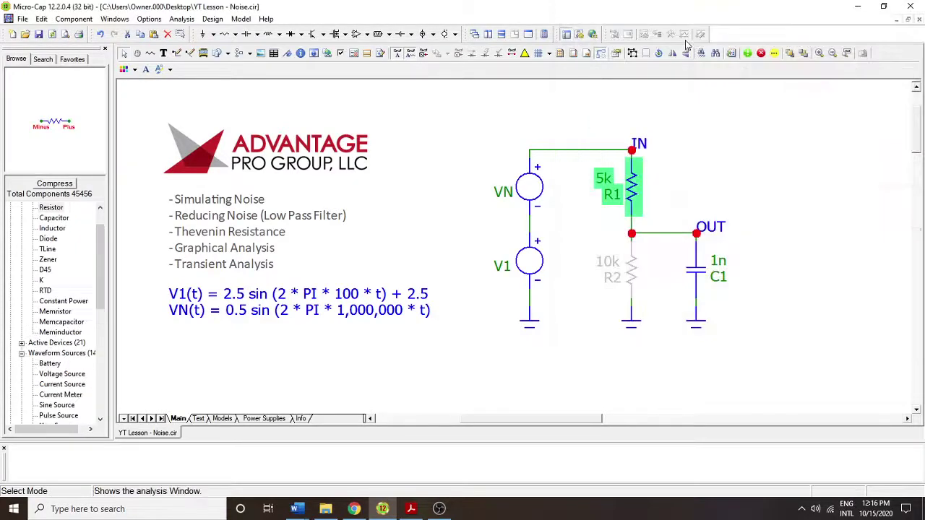
pyautogui.click(771, 174)
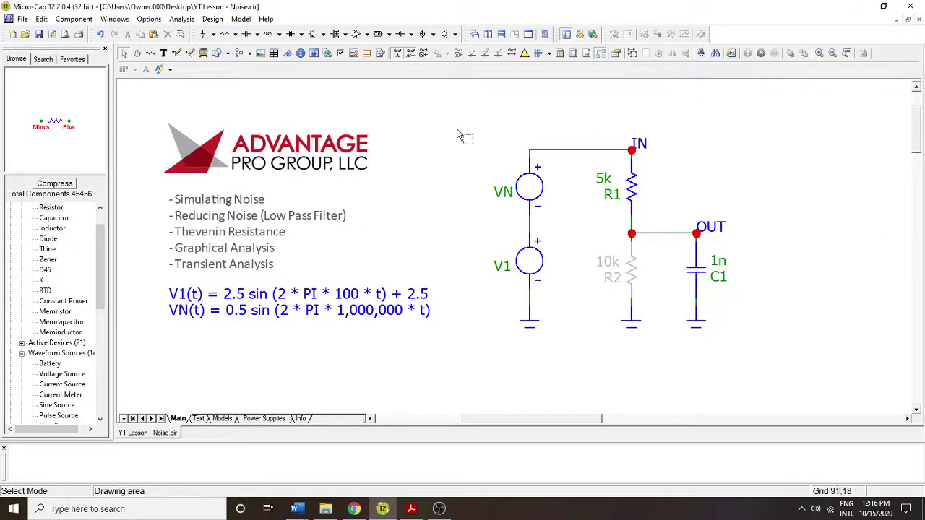
# Run the transient analysis on the 5k Thevenin circuit and review v(IN) versus v(OUT)
pyautogui.click(181, 19)
pyautogui.click(202, 31)
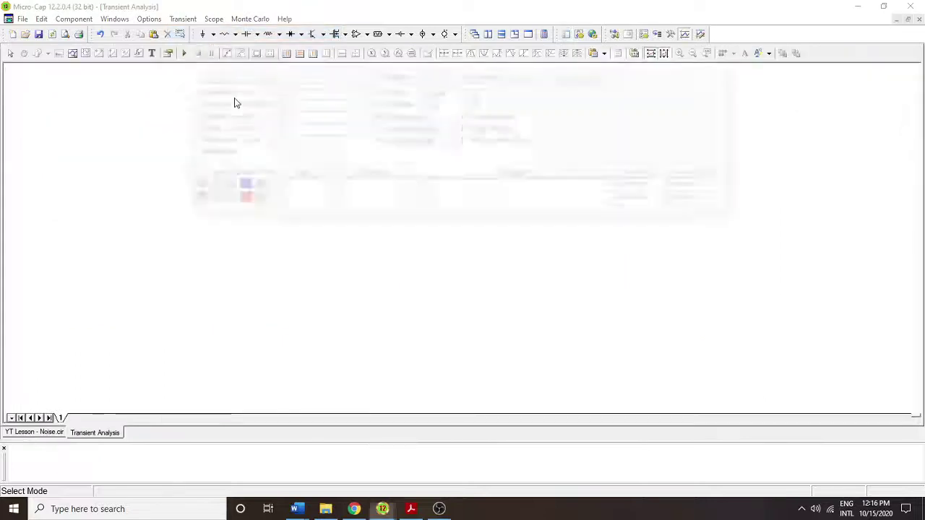
pyautogui.click(213, 76)
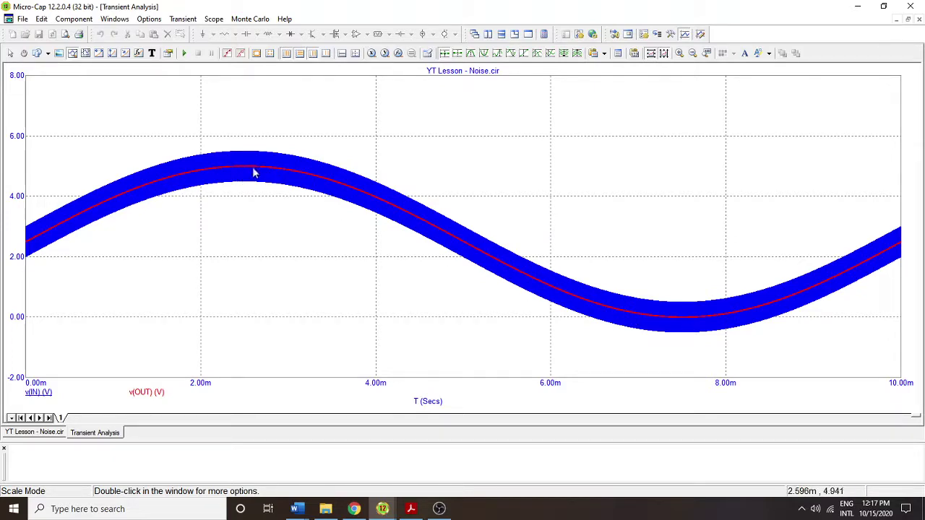
pyautogui.click(920, 19)
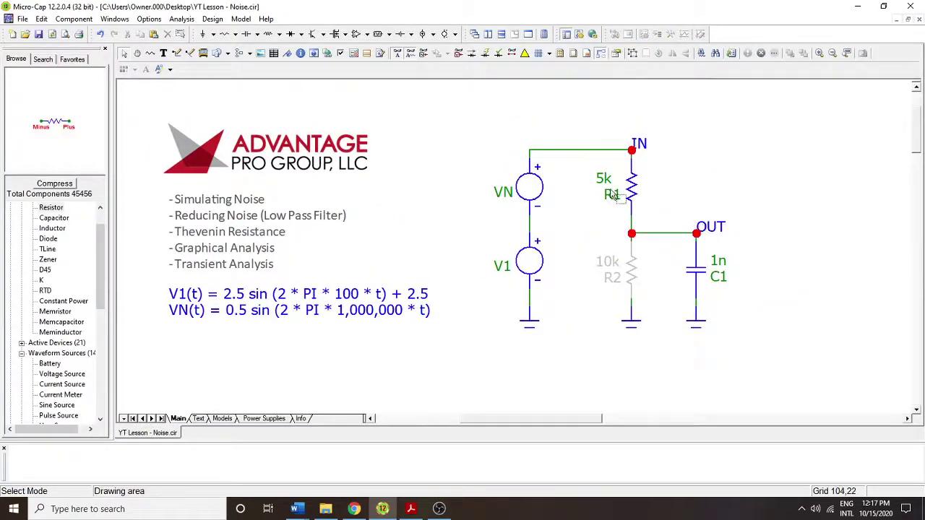
# Re-enable R2 and set R1 back to 10k
pyautogui.click(634, 270)
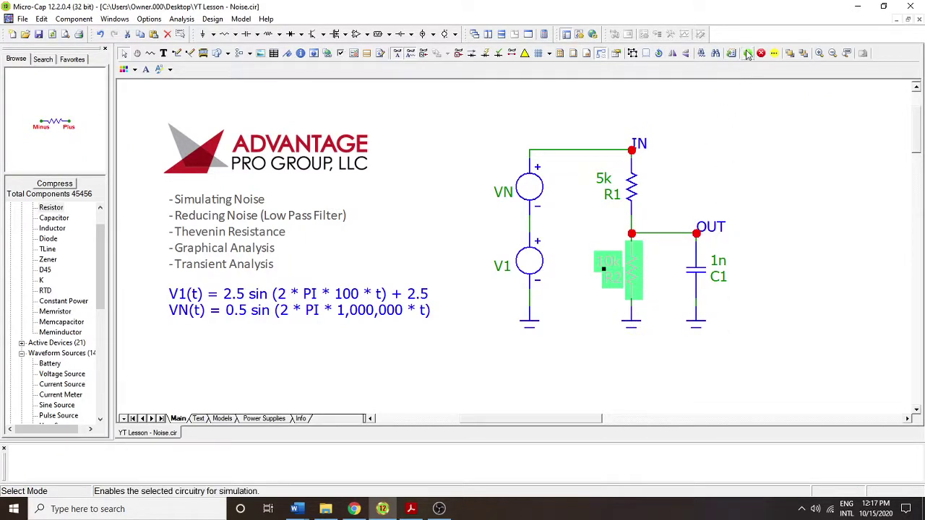
pyautogui.click(747, 52)
pyautogui.doubleClick(636, 192)
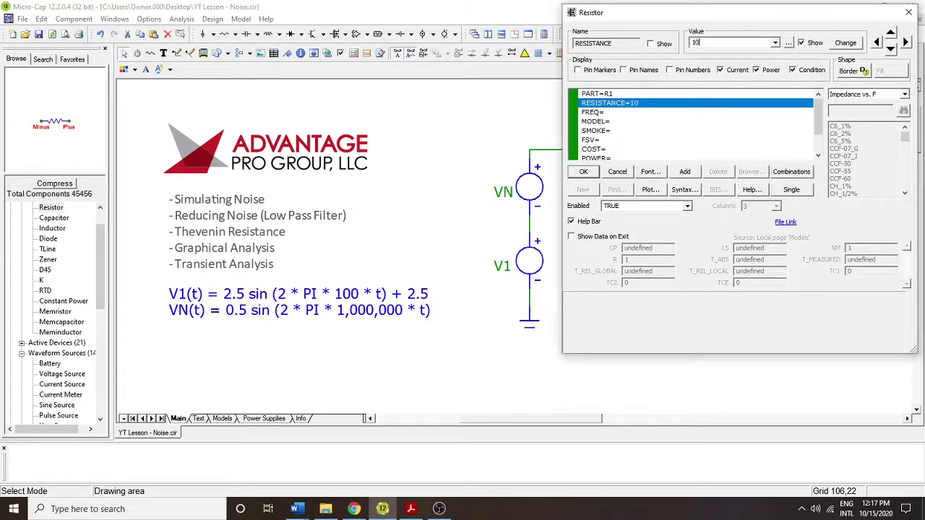
pyautogui.press('Return')
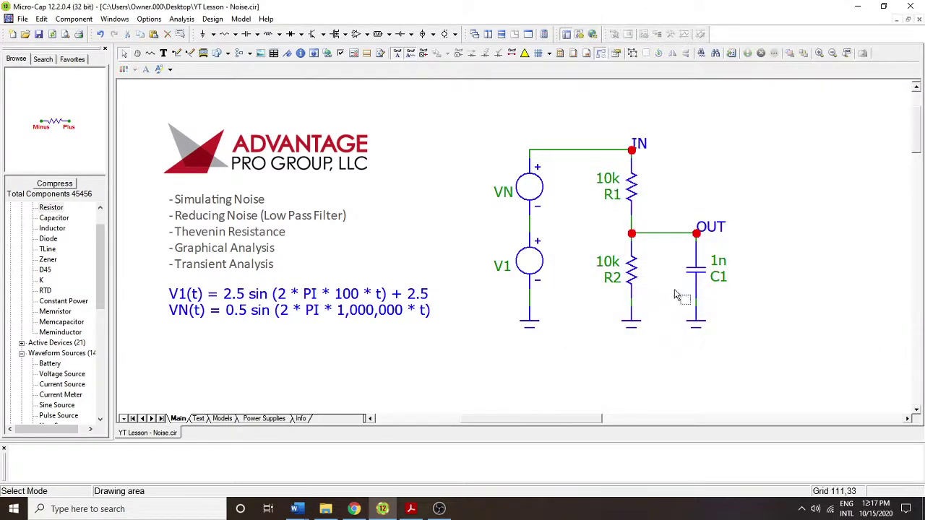
pyautogui.click(696, 271)
pyautogui.click(620, 168)
pyautogui.click(189, 19)
pyautogui.click(198, 29)
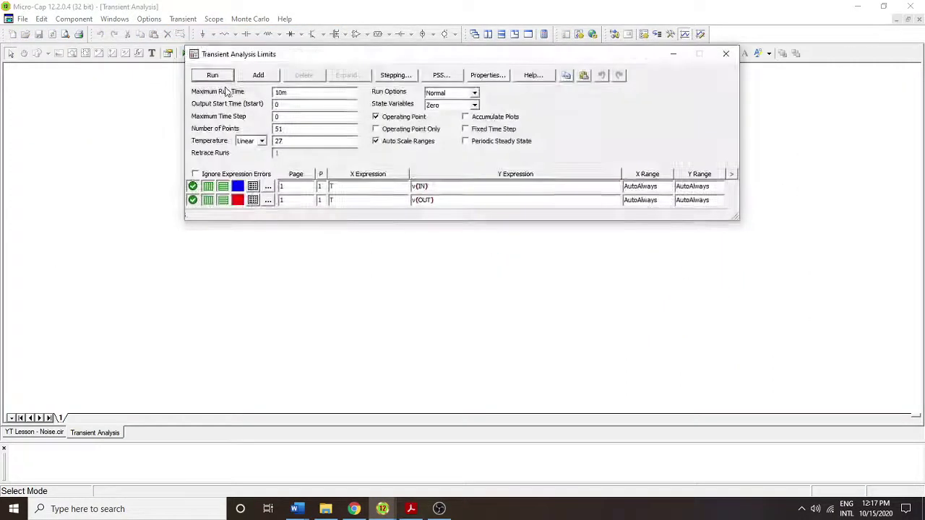
pyautogui.click(211, 75)
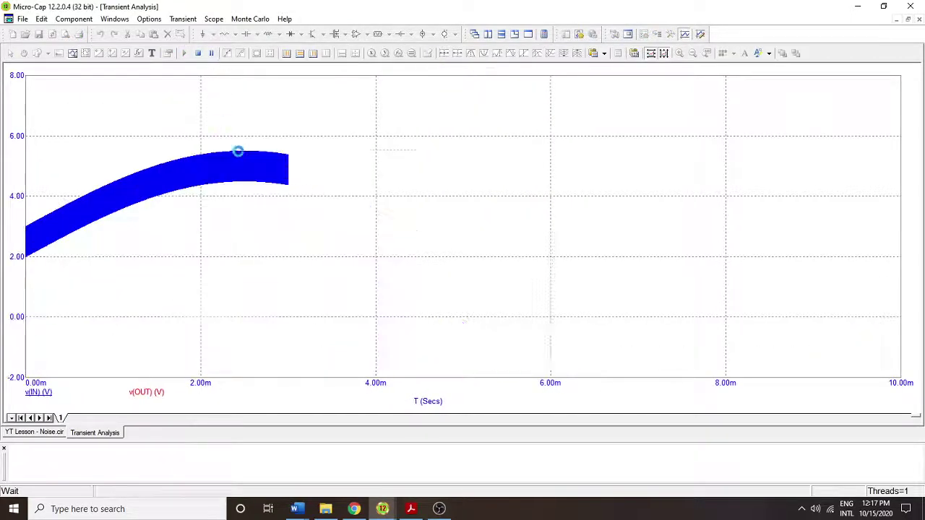
pyautogui.click(919, 18)
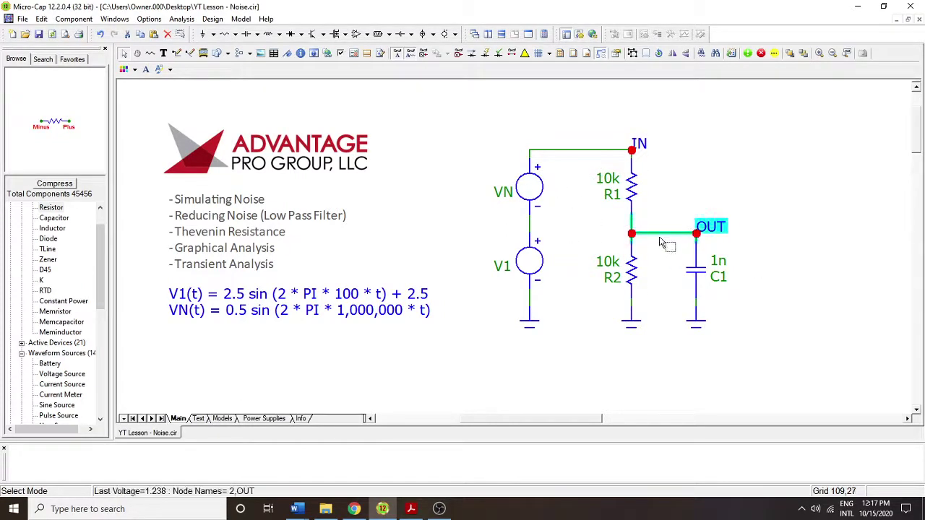
# Delete the divider-to-OUT wire and shift C1 with its OUT label to the right
pyautogui.press('Delete')
pyautogui.moveTo(780, 351); pyautogui.dragTo(679, 195)
pyautogui.moveTo(710, 287); pyautogui.dragTo(812, 287)
pyautogui.click(691, 181)
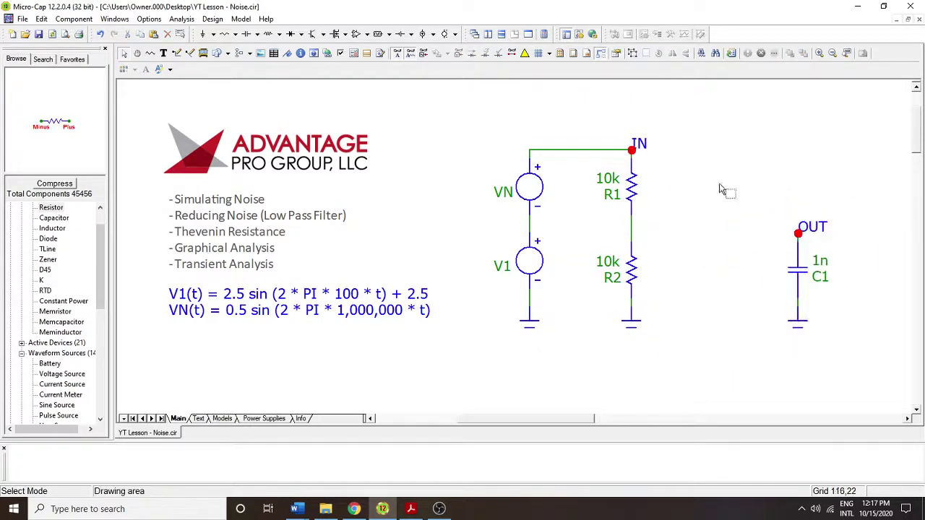
# Place a $GENERIC op-amp X1 between the divider and C1
pyautogui.click(357, 34)
pyautogui.click(694, 218)
pyautogui.click(842, 129)
pyautogui.click(583, 171)
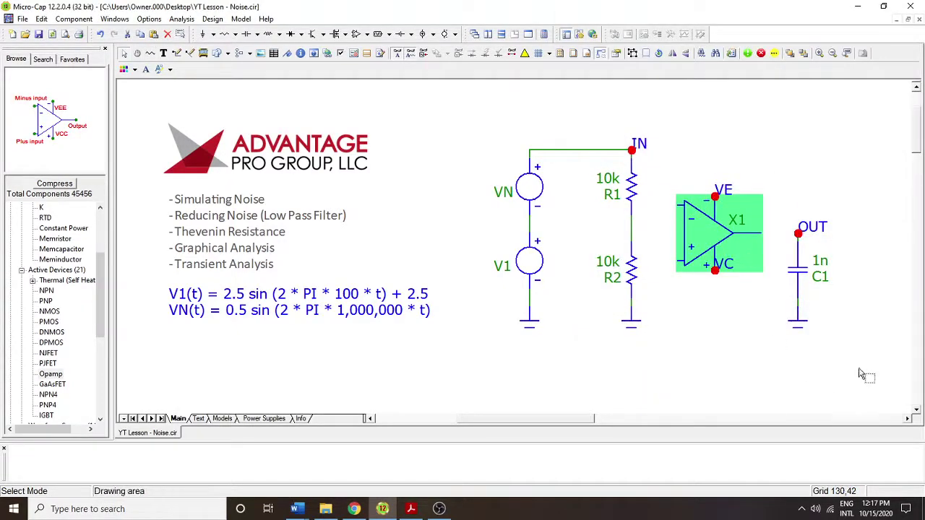
# Move C1 further right, add 10k resistor R3 at the op-amp output, and wire it to OUT
pyautogui.click(798, 273)
pyautogui.moveTo(798, 273); pyautogui.dragTo(846, 279)
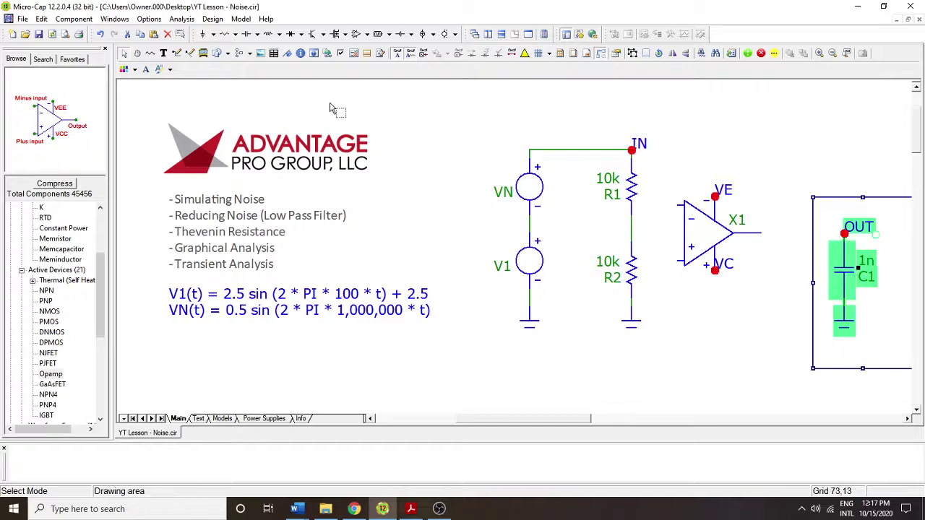
pyautogui.hotkey('ctrl', 'r')
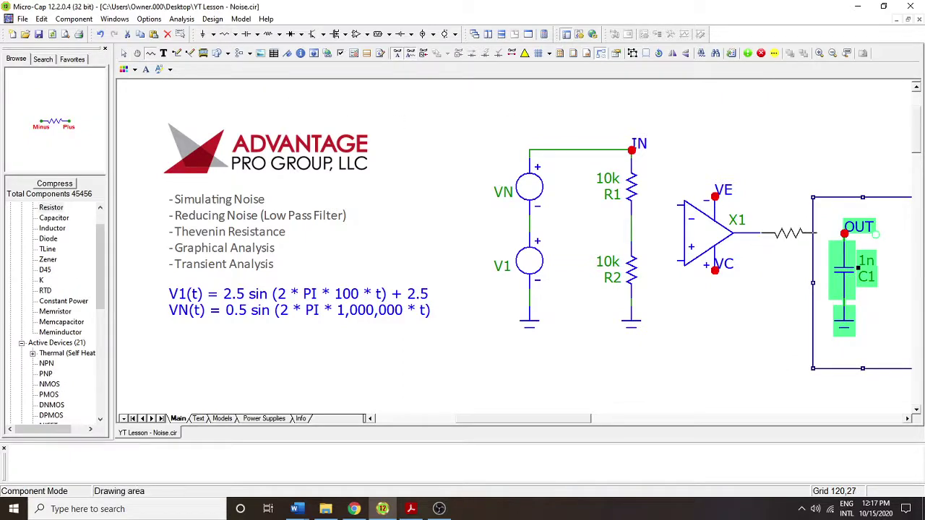
pyautogui.click(760, 232)
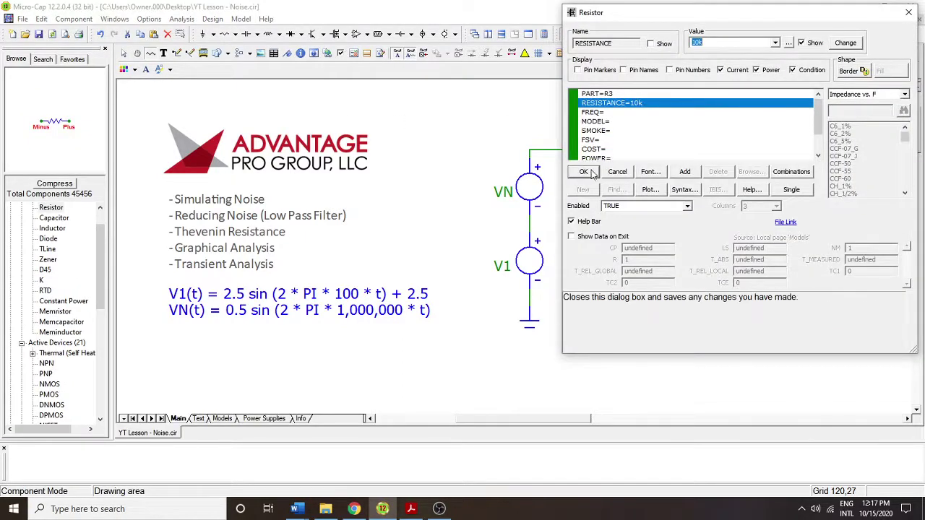
pyautogui.click(584, 172)
pyautogui.hotkey('ctrl', 'e')
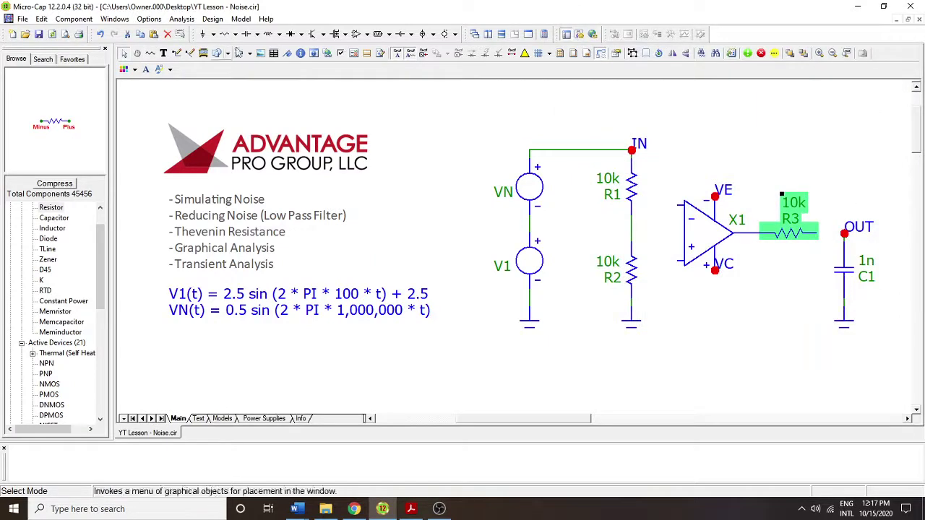
pyautogui.click(177, 53)
pyautogui.moveTo(818, 233); pyautogui.dragTo(844, 234)
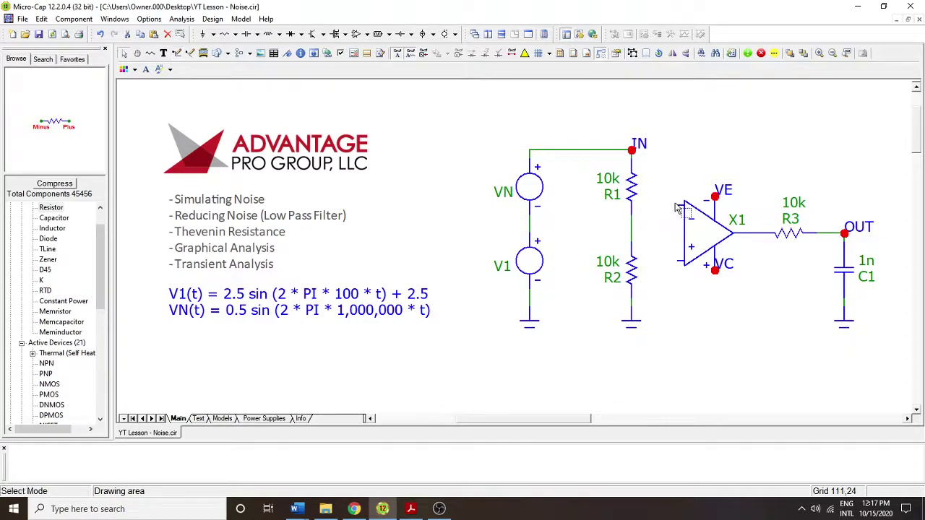
pyautogui.click(679, 265)
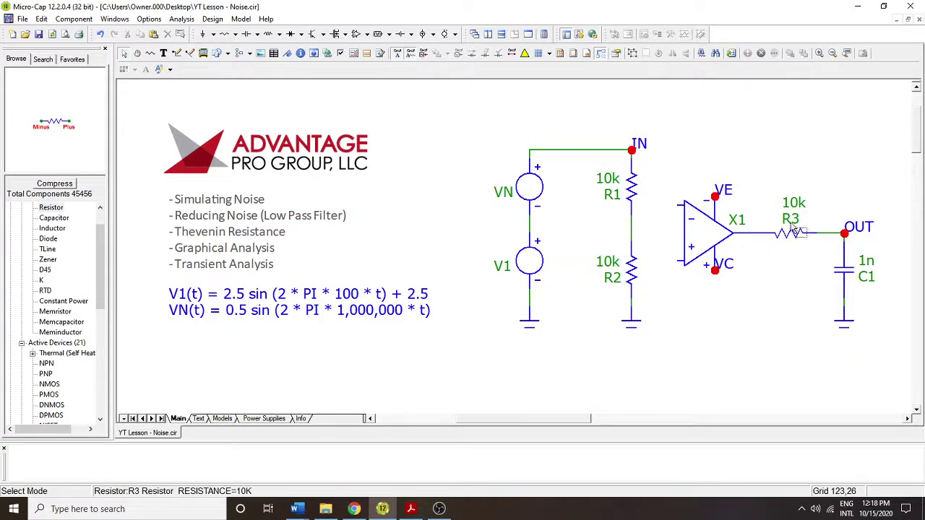
pyautogui.click(694, 262)
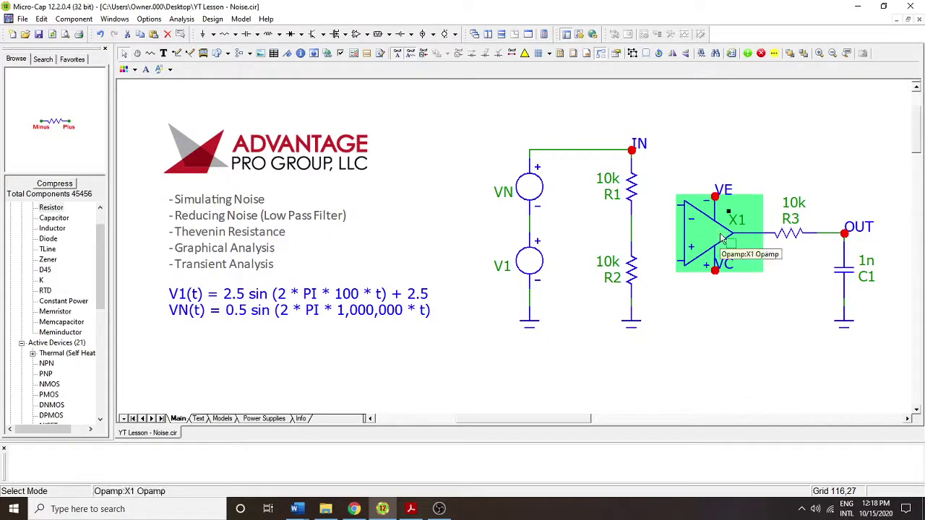
# Delete op-amp X1 and resistor R3 together
pyautogui.click(787, 237)
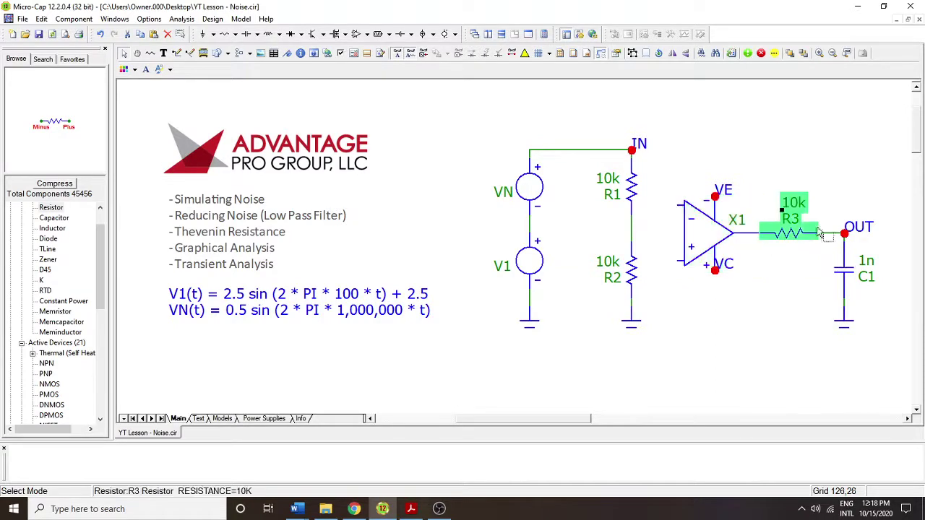
pyautogui.click(770, 300)
pyautogui.moveTo(792, 313); pyautogui.dragTo(692, 172)
pyautogui.press('Delete')
# Reconnect the OUT wire to the R1/R2 junction and move C1 back left near the divider
pyautogui.click(822, 239)
pyautogui.moveTo(818, 239); pyautogui.dragTo(633, 234)
pyautogui.click(872, 330)
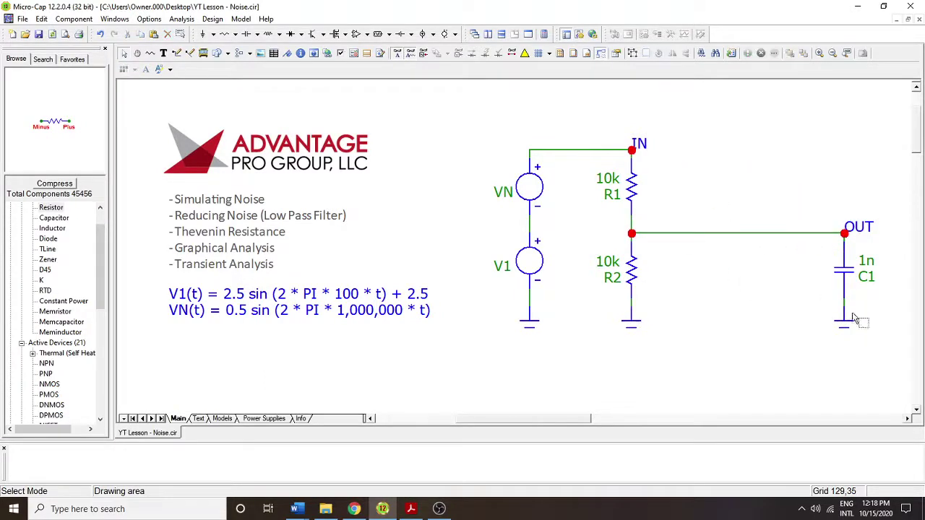
pyautogui.moveTo(838, 226); pyautogui.dragTo(835, 225)
pyautogui.moveTo(843, 278); pyautogui.dragTo(688, 279)
pyautogui.click(793, 287)
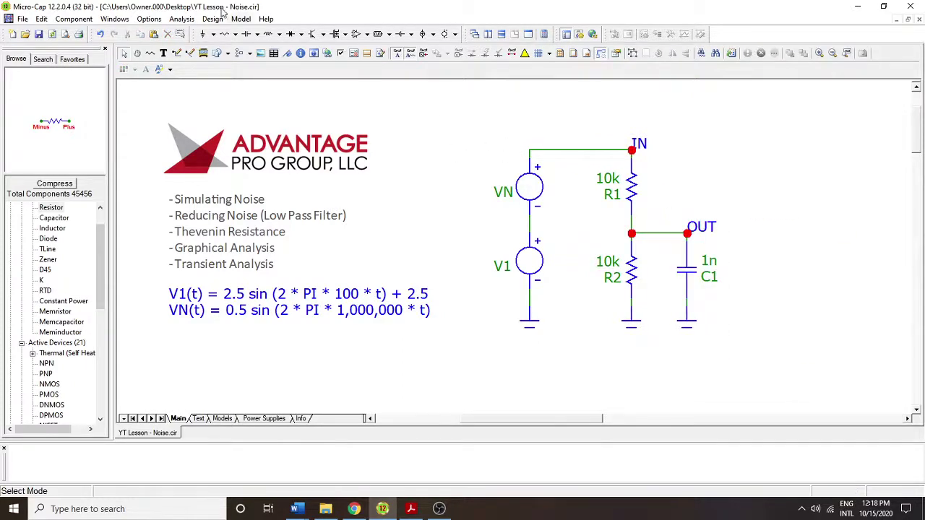
# Rerun the transient simulation and close the resulting plot
pyautogui.click(181, 19)
pyautogui.click(194, 29)
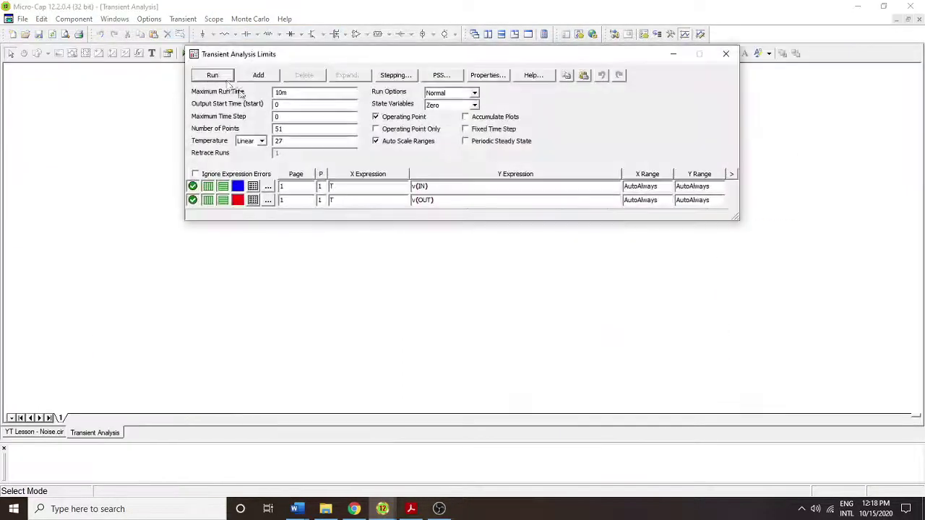
pyautogui.click(213, 75)
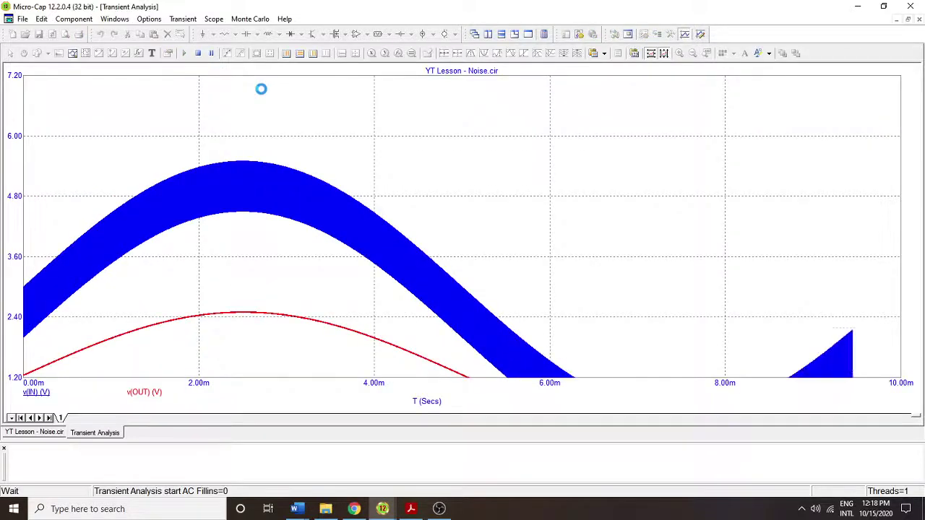
pyautogui.click(920, 22)
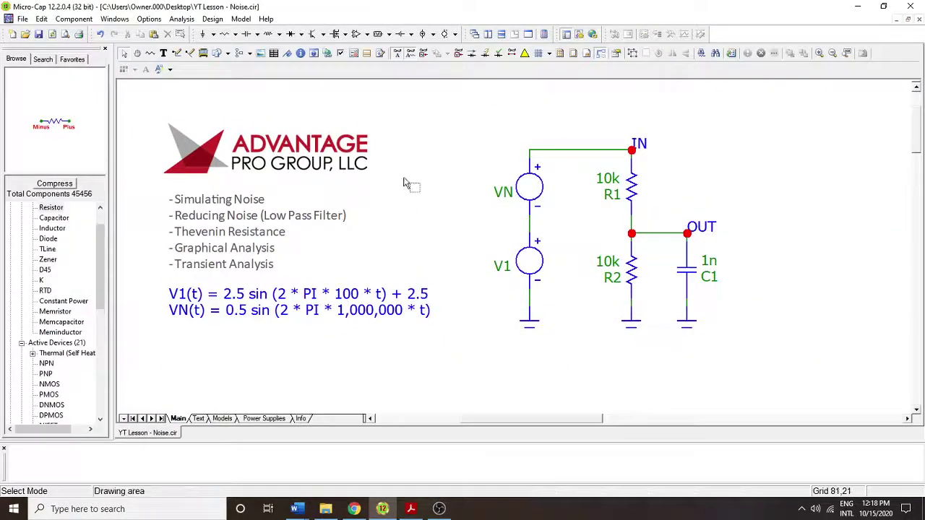